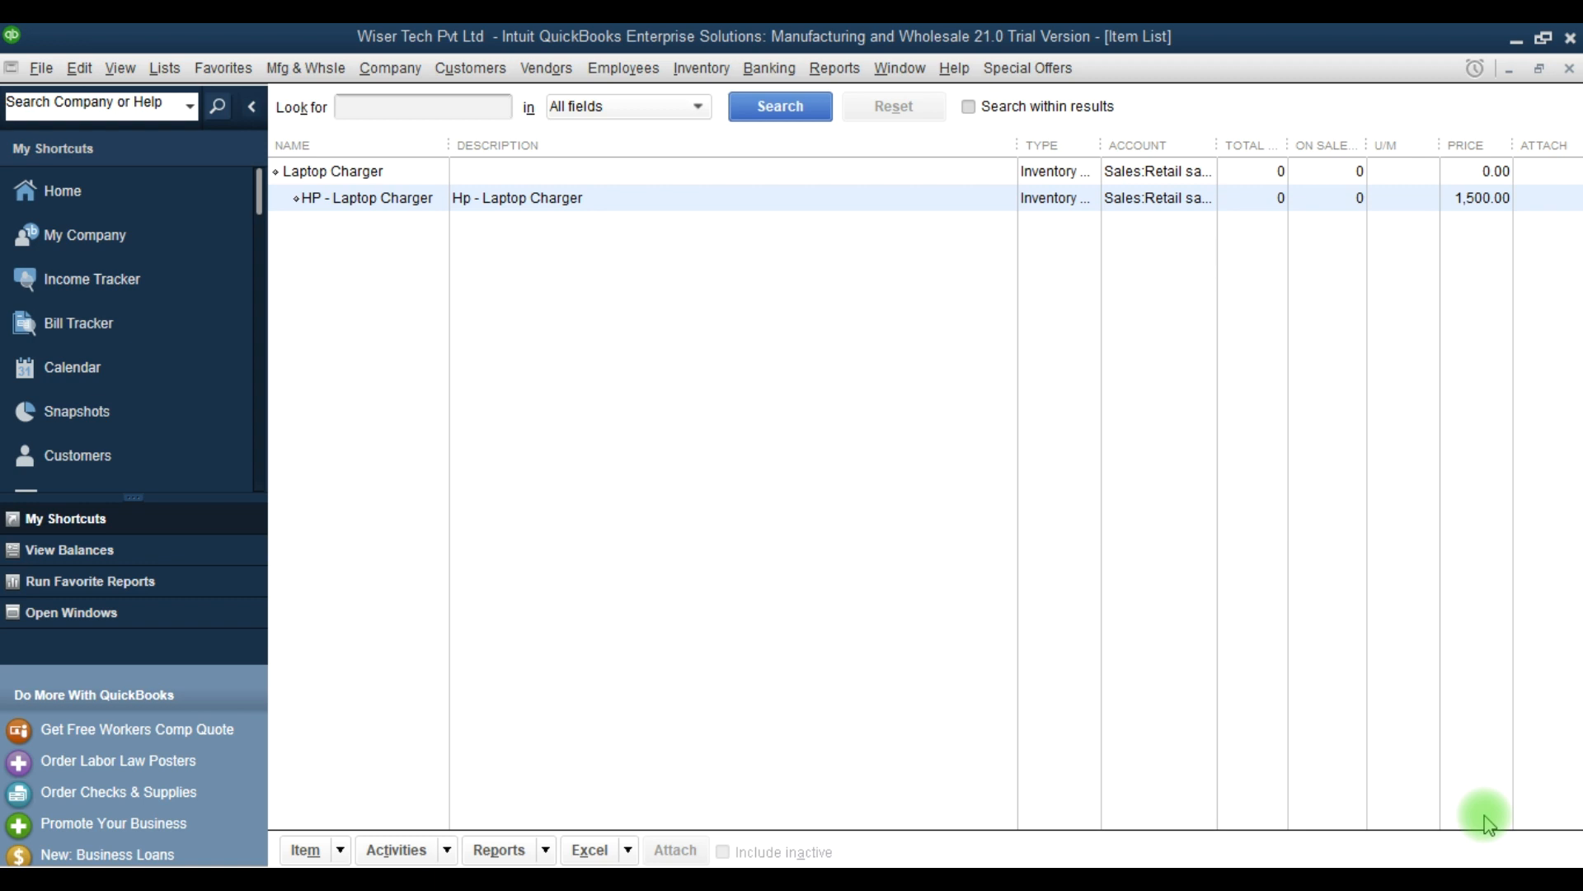
{"action": "key", "text": "F9"}
{"action": "key", "text": "F9"}
- Set the company preference for Items & Inventory unit of measure to Single U/M Per Item and save it
{"action": "left_click", "coordinate": [79, 68]}
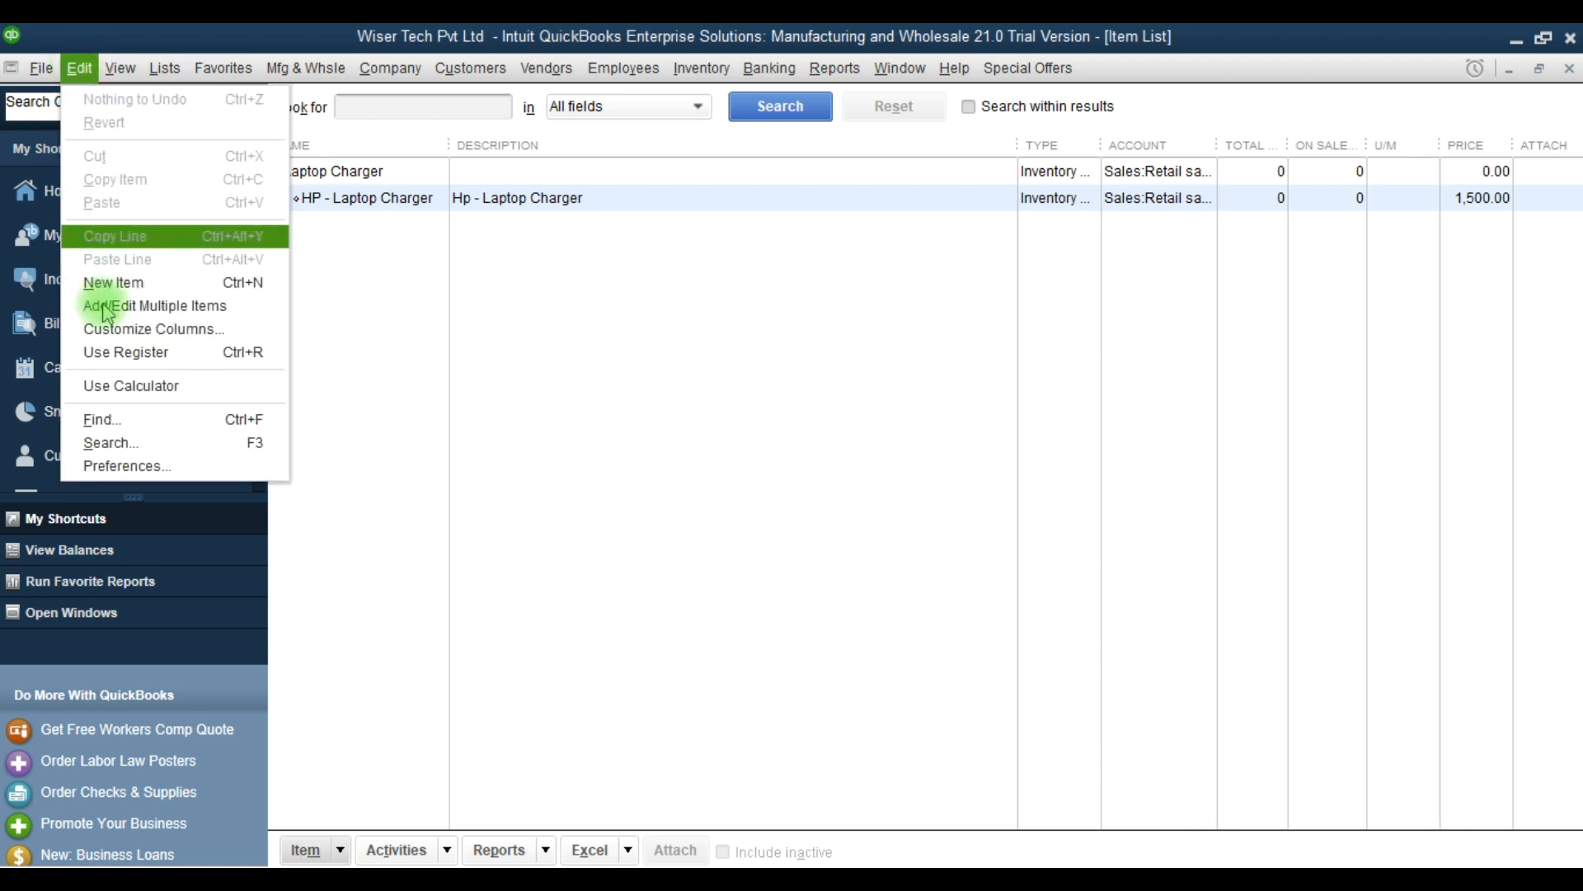
{"action": "left_click", "coordinate": [107, 467]}
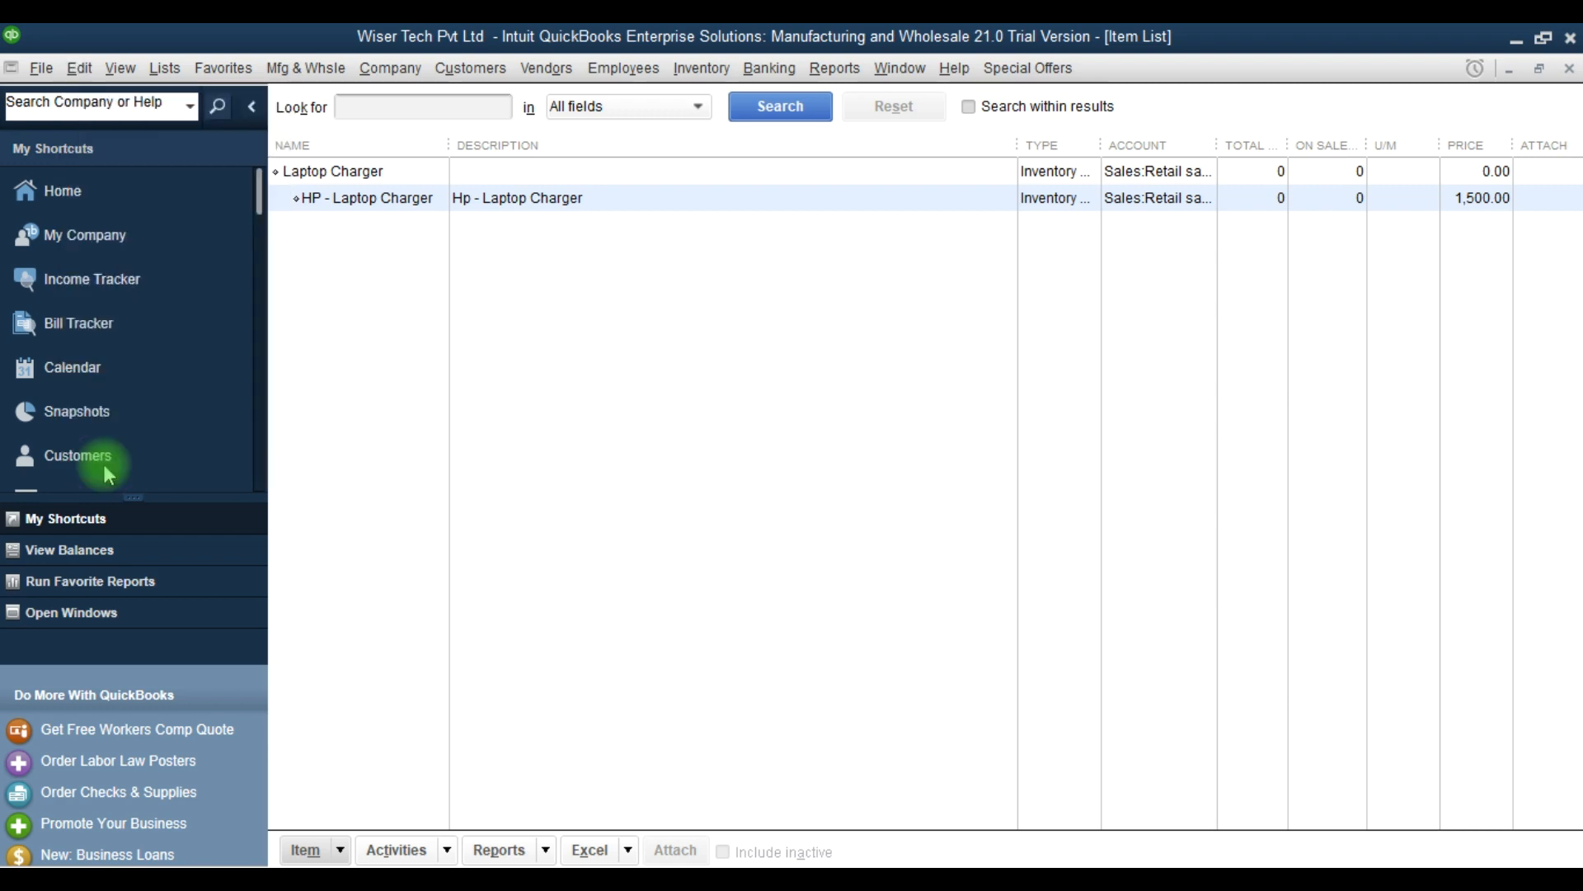
{"action": "left_click", "coordinate": [146, 308]}
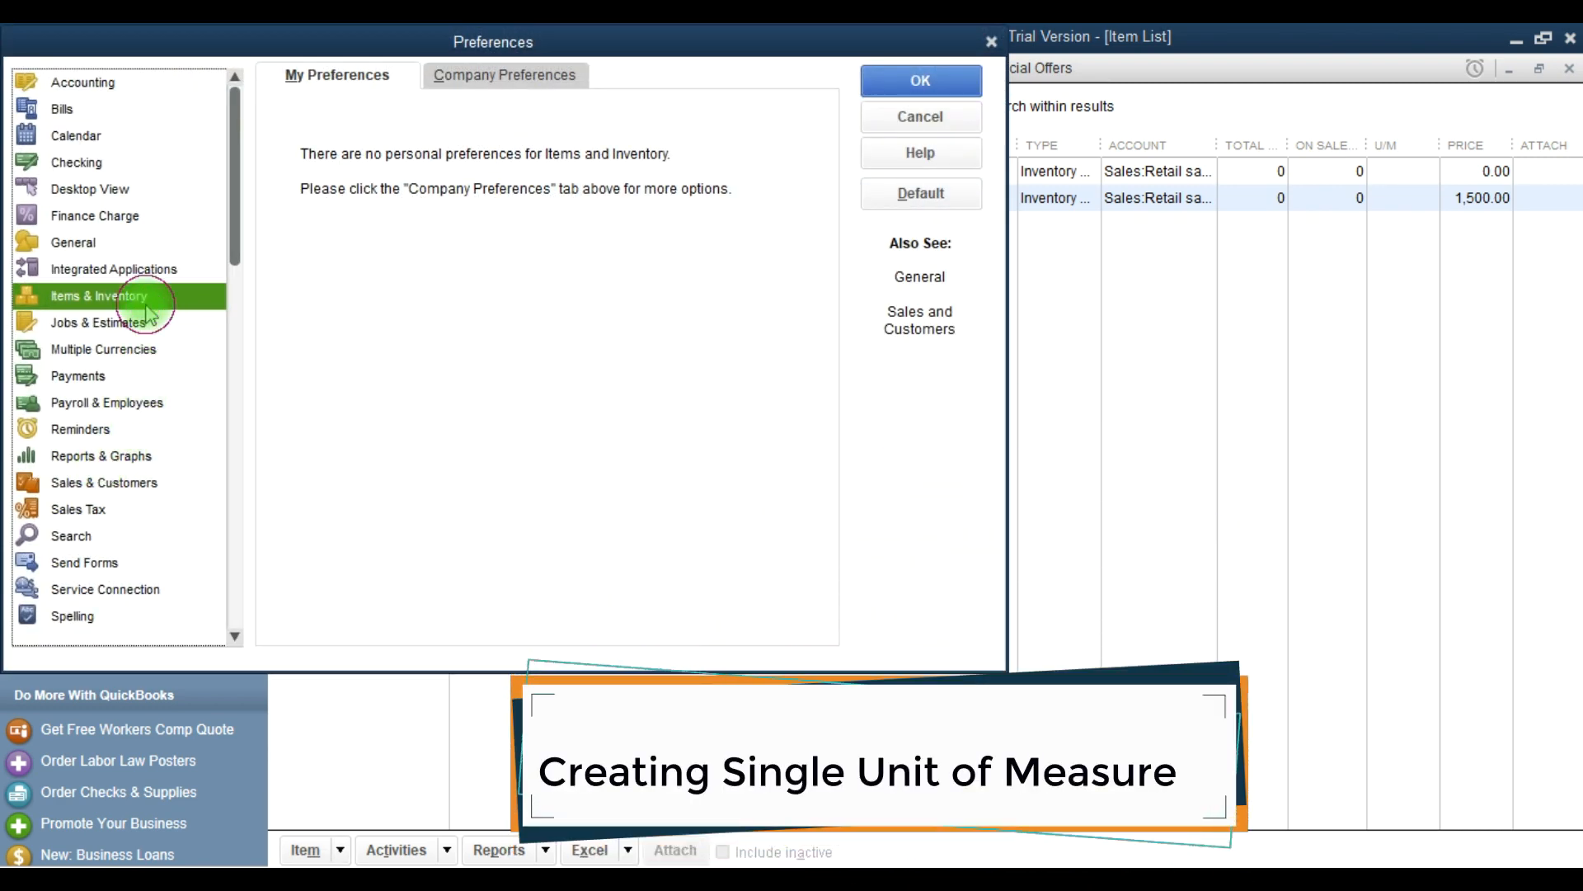
{"action": "left_click", "coordinate": [544, 76]}
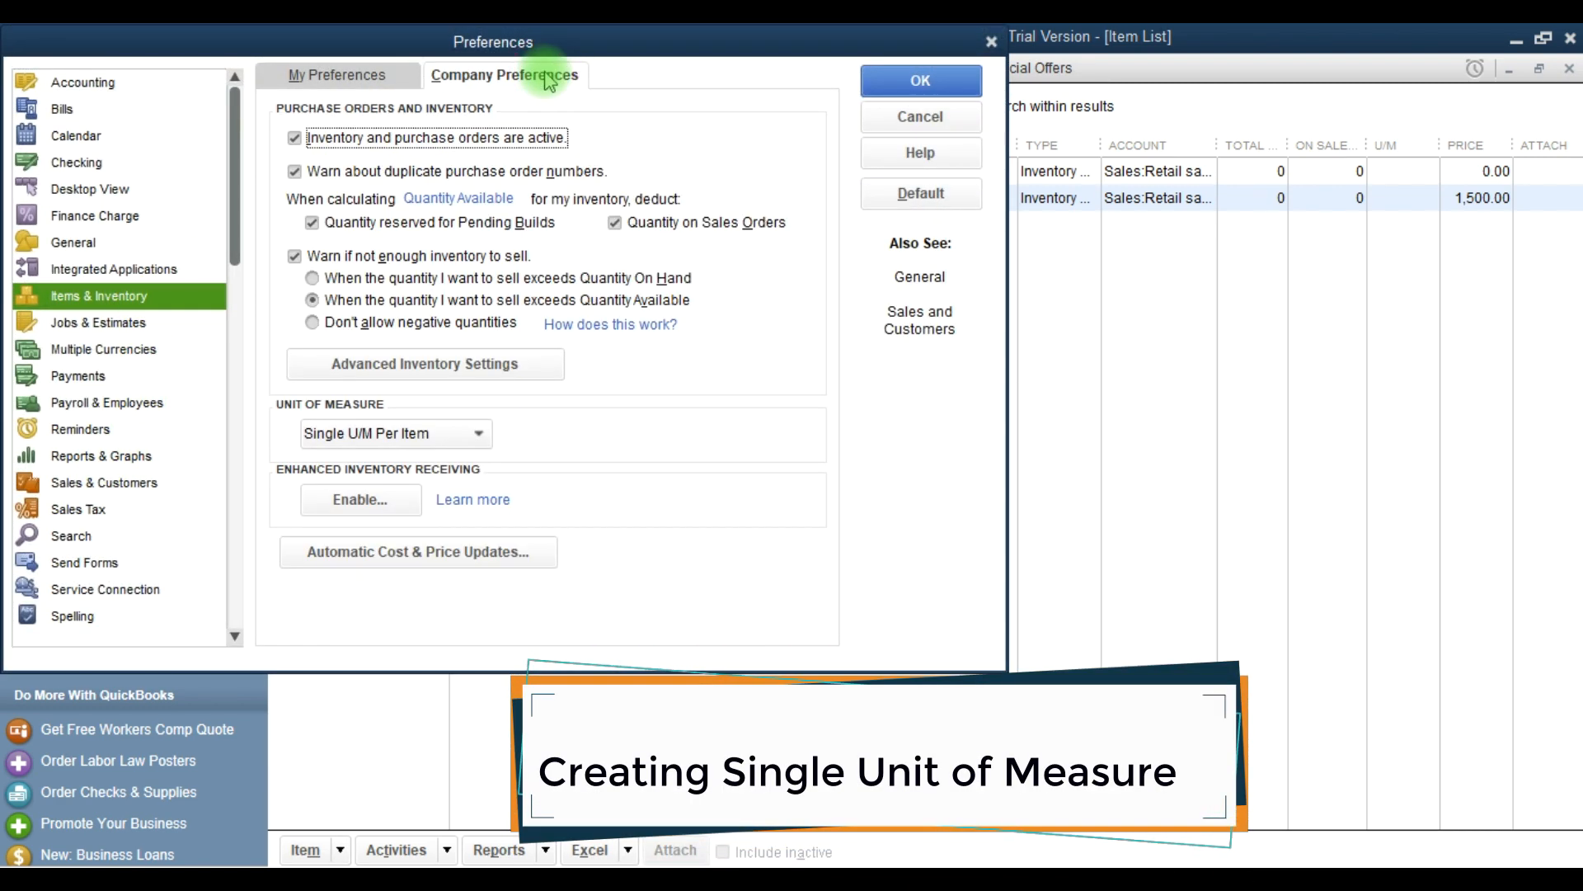
{"action": "left_click", "coordinate": [452, 437]}
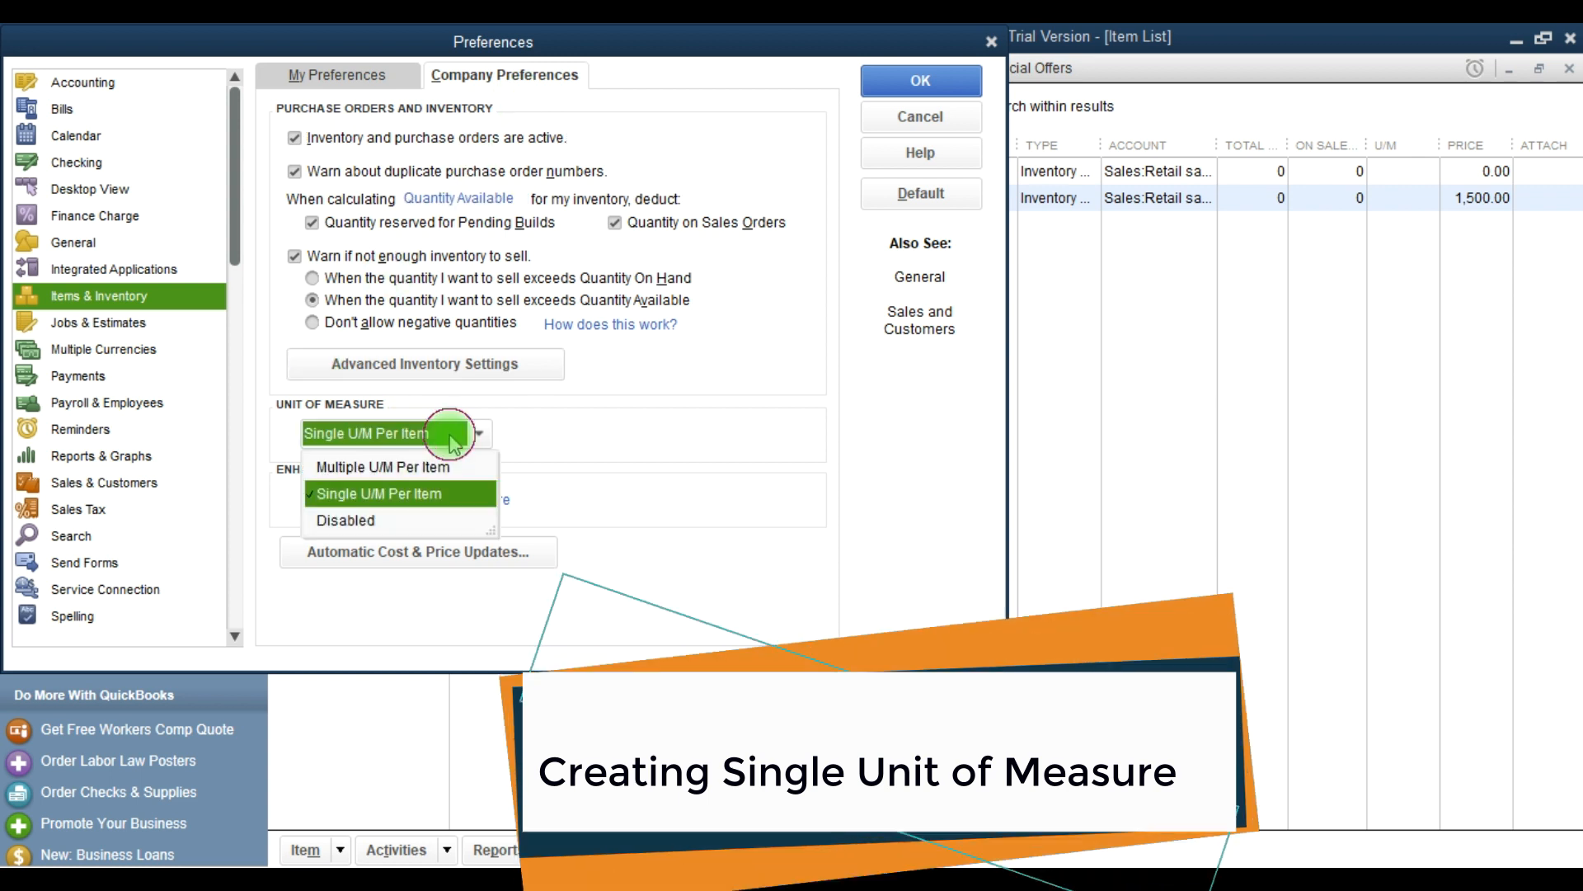
{"action": "left_click", "coordinate": [428, 494]}
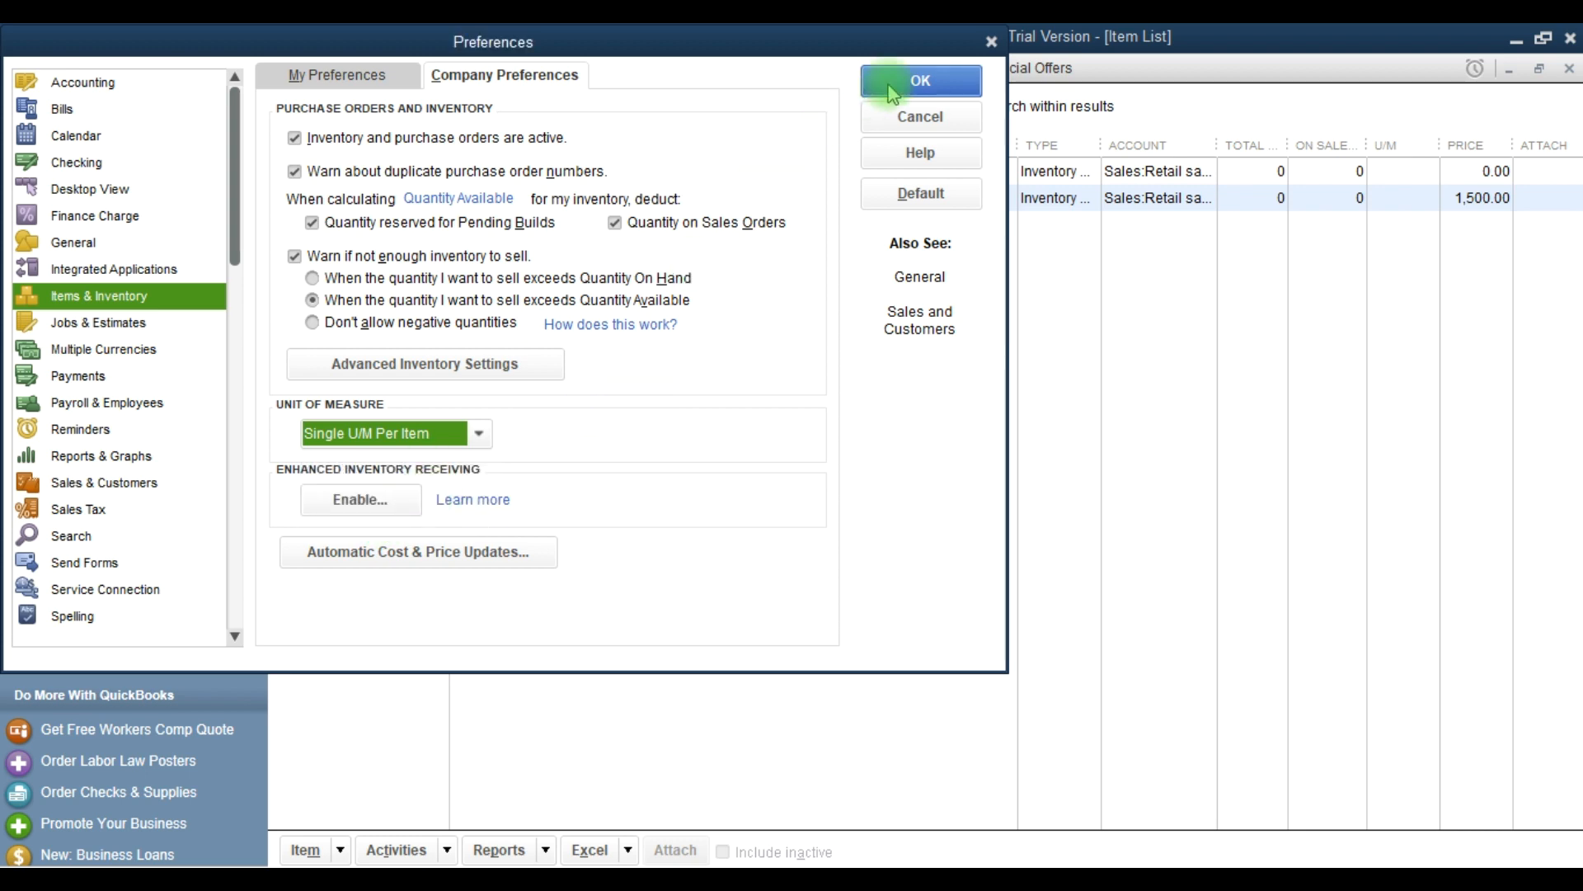
{"action": "left_click", "coordinate": [916, 79]}
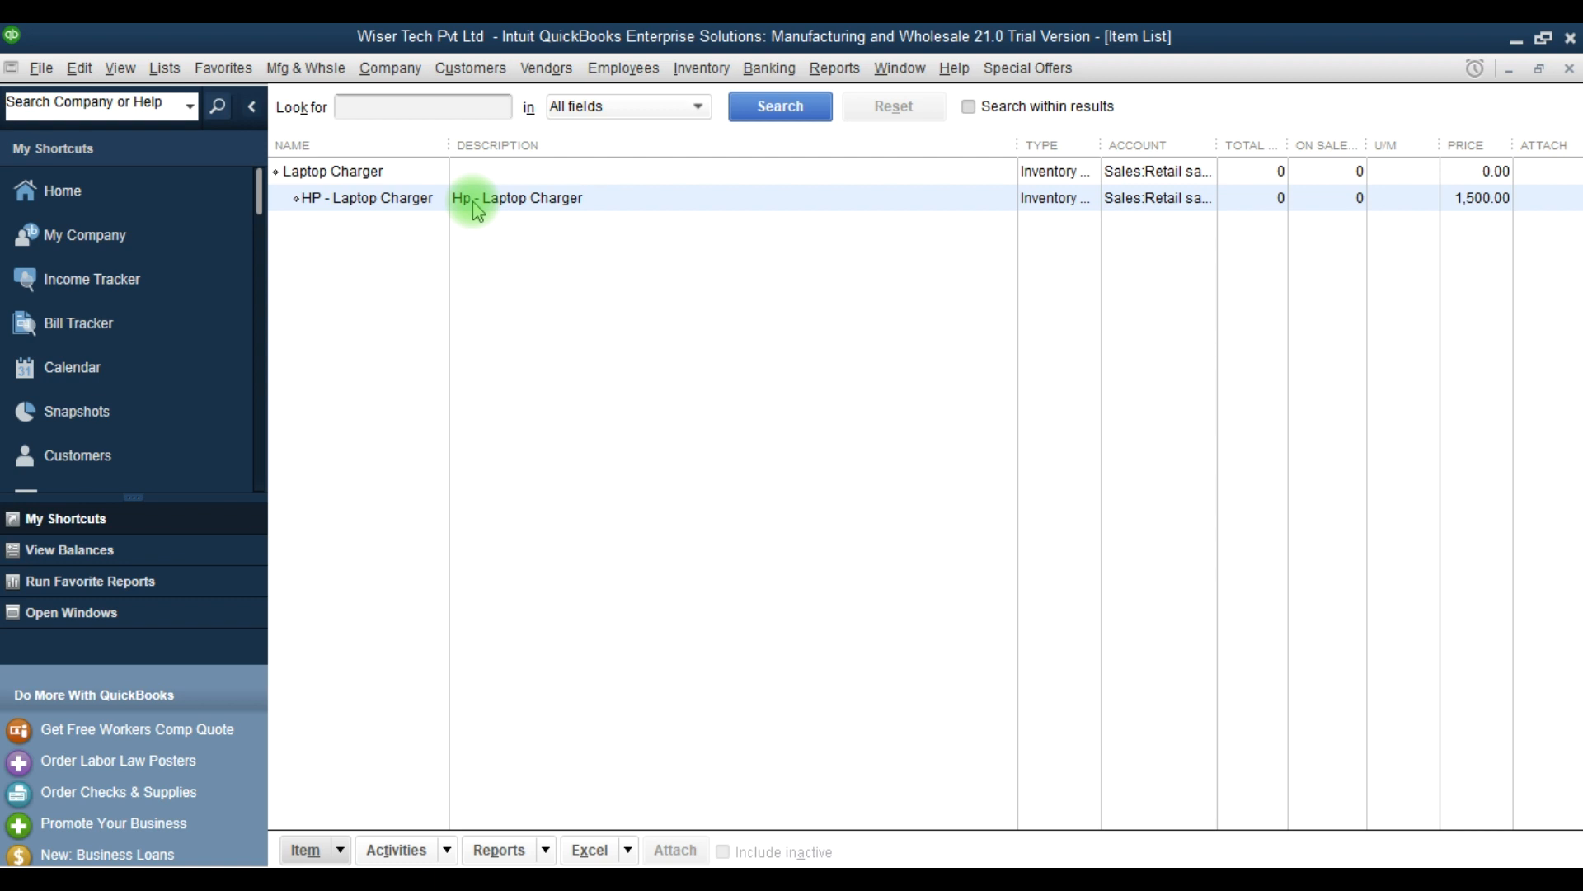
- Open the HP - Laptop Charger item for editing and start adding a new unit of measure to it
{"action": "left_click", "coordinate": [413, 207]}
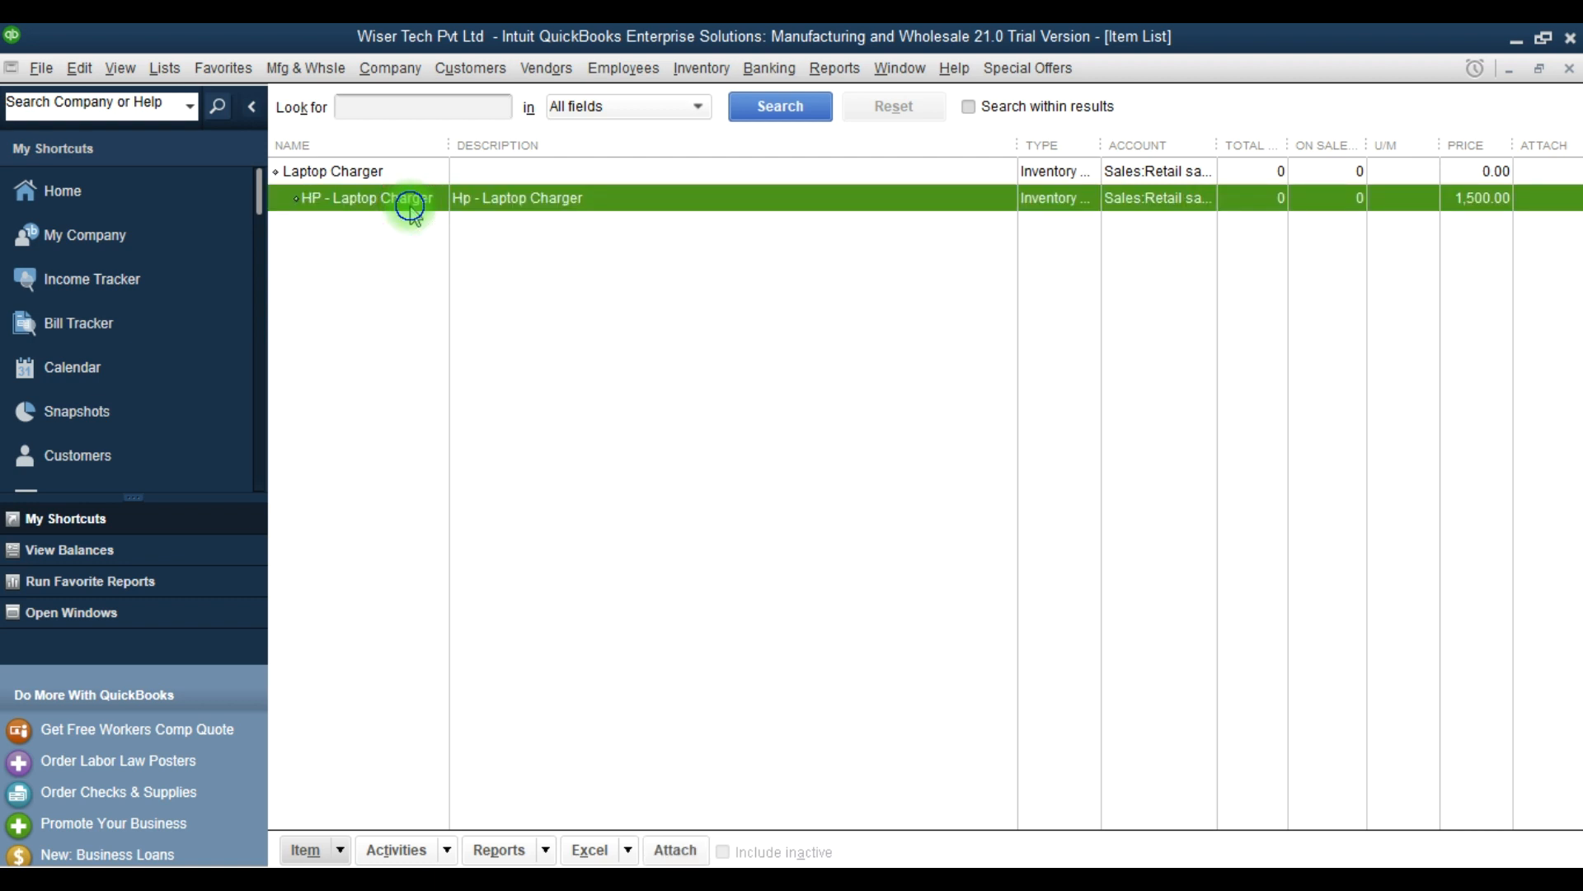
{"action": "right_click", "coordinate": [415, 215]}
{"action": "left_click", "coordinate": [450, 301]}
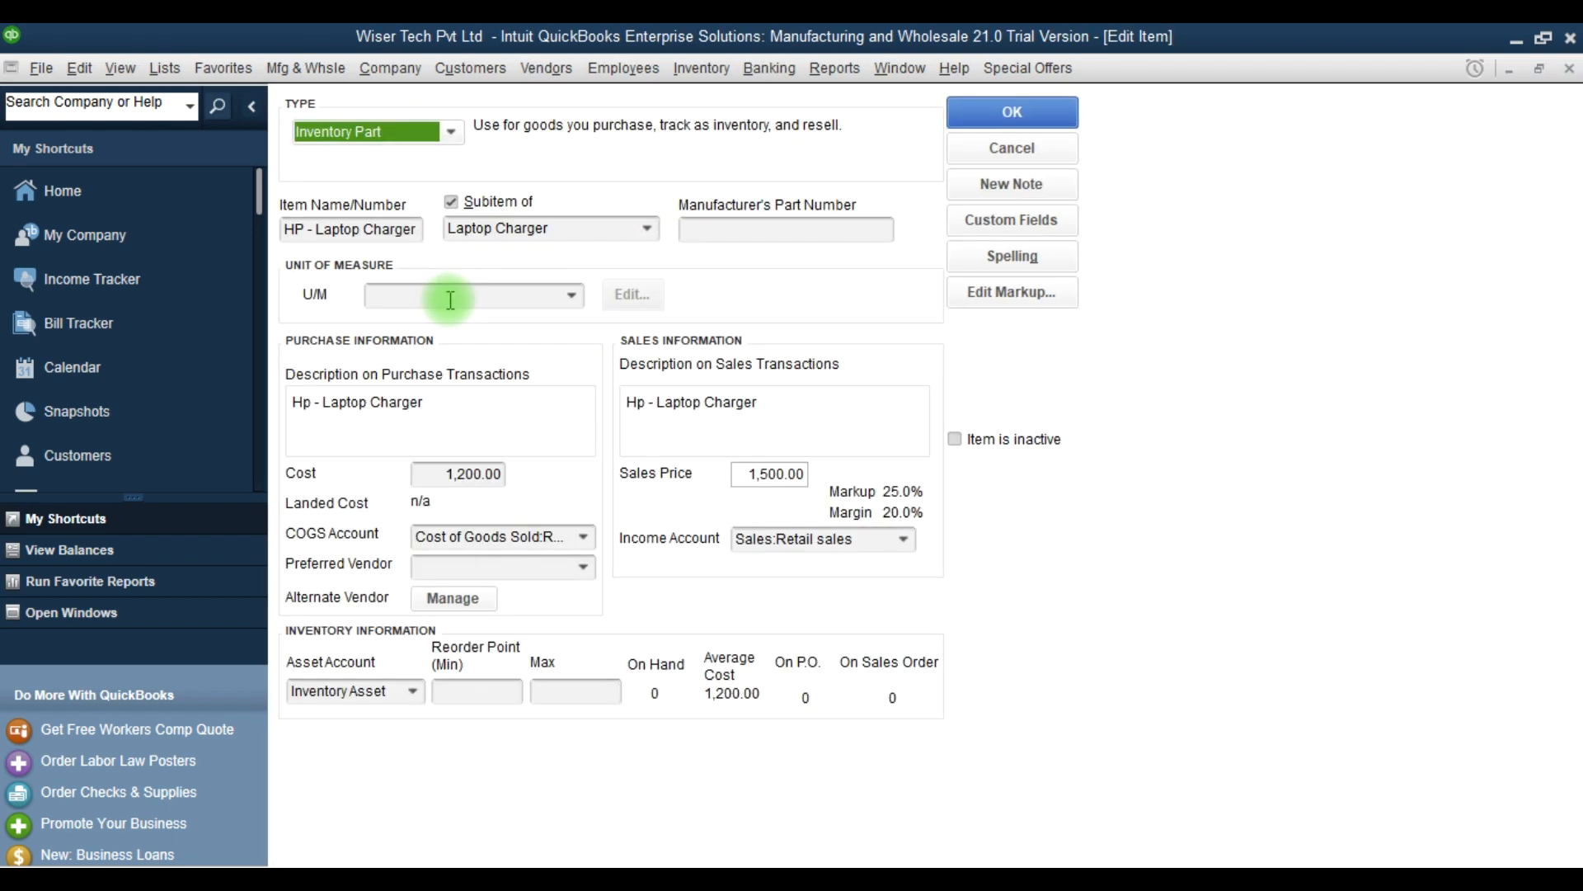
{"action": "left_click", "coordinate": [571, 297]}
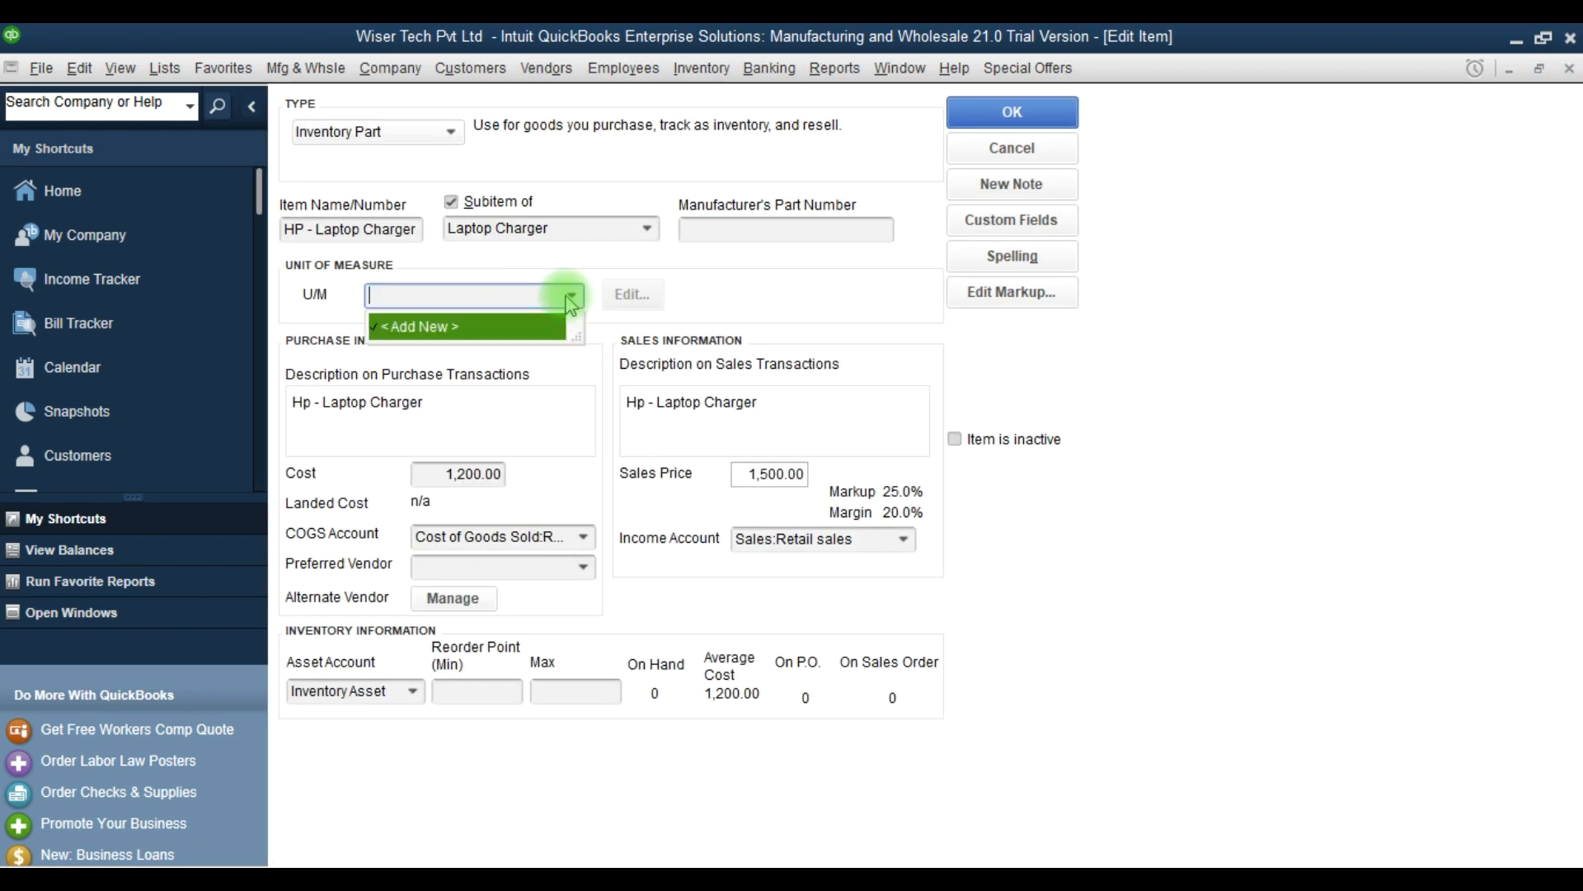
{"action": "left_click", "coordinate": [498, 326]}
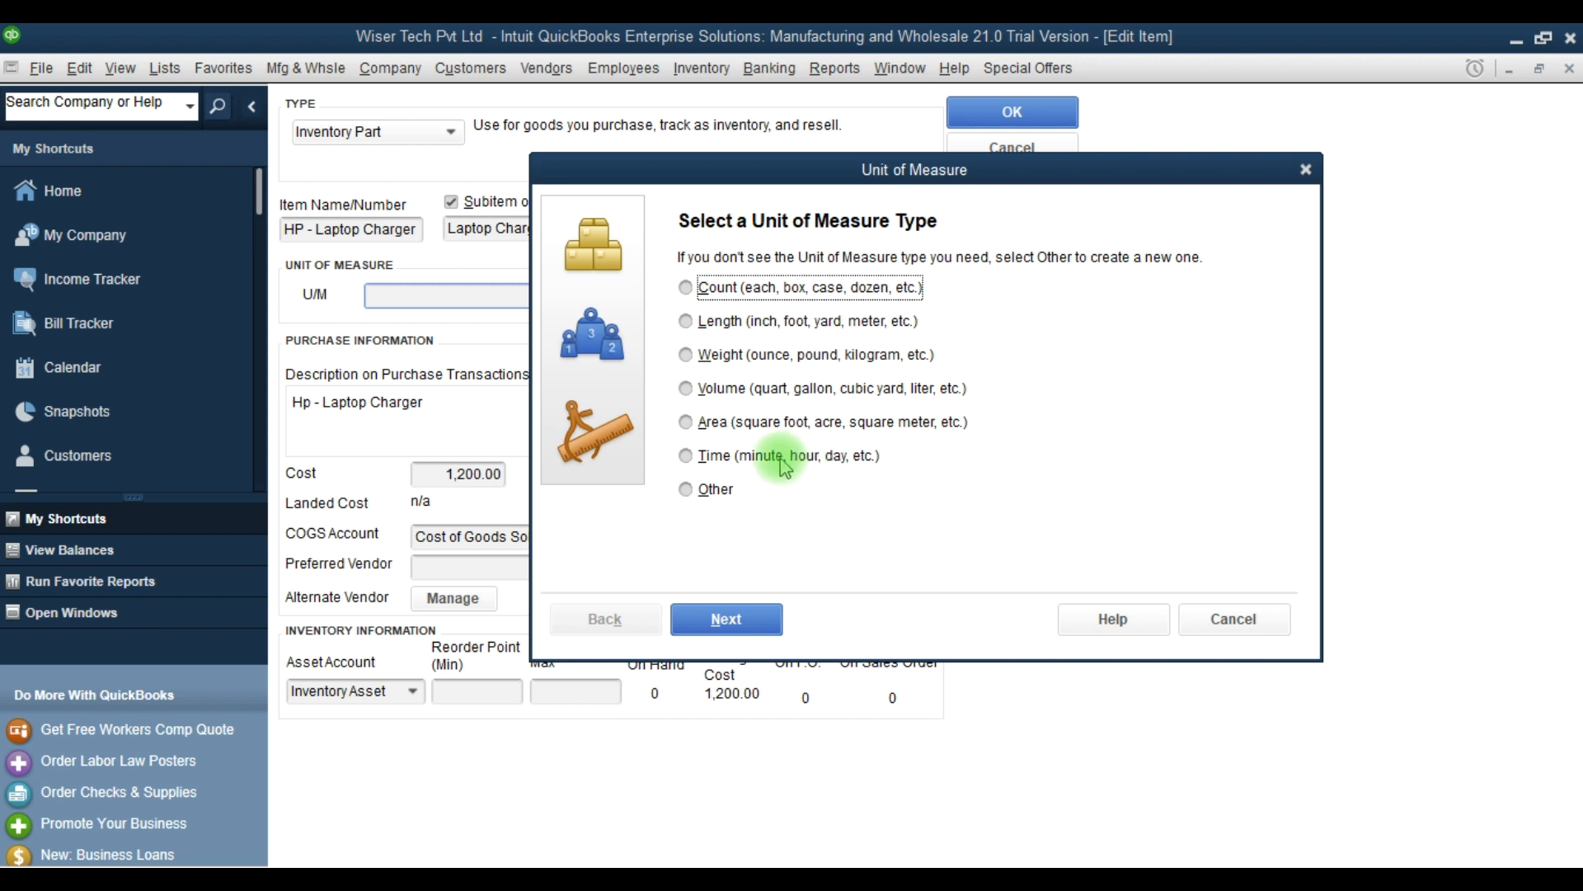
- Define the item's unit of measure as Count type with the unit Each (ea), and check the unit list
{"action": "left_click", "coordinate": [700, 297]}
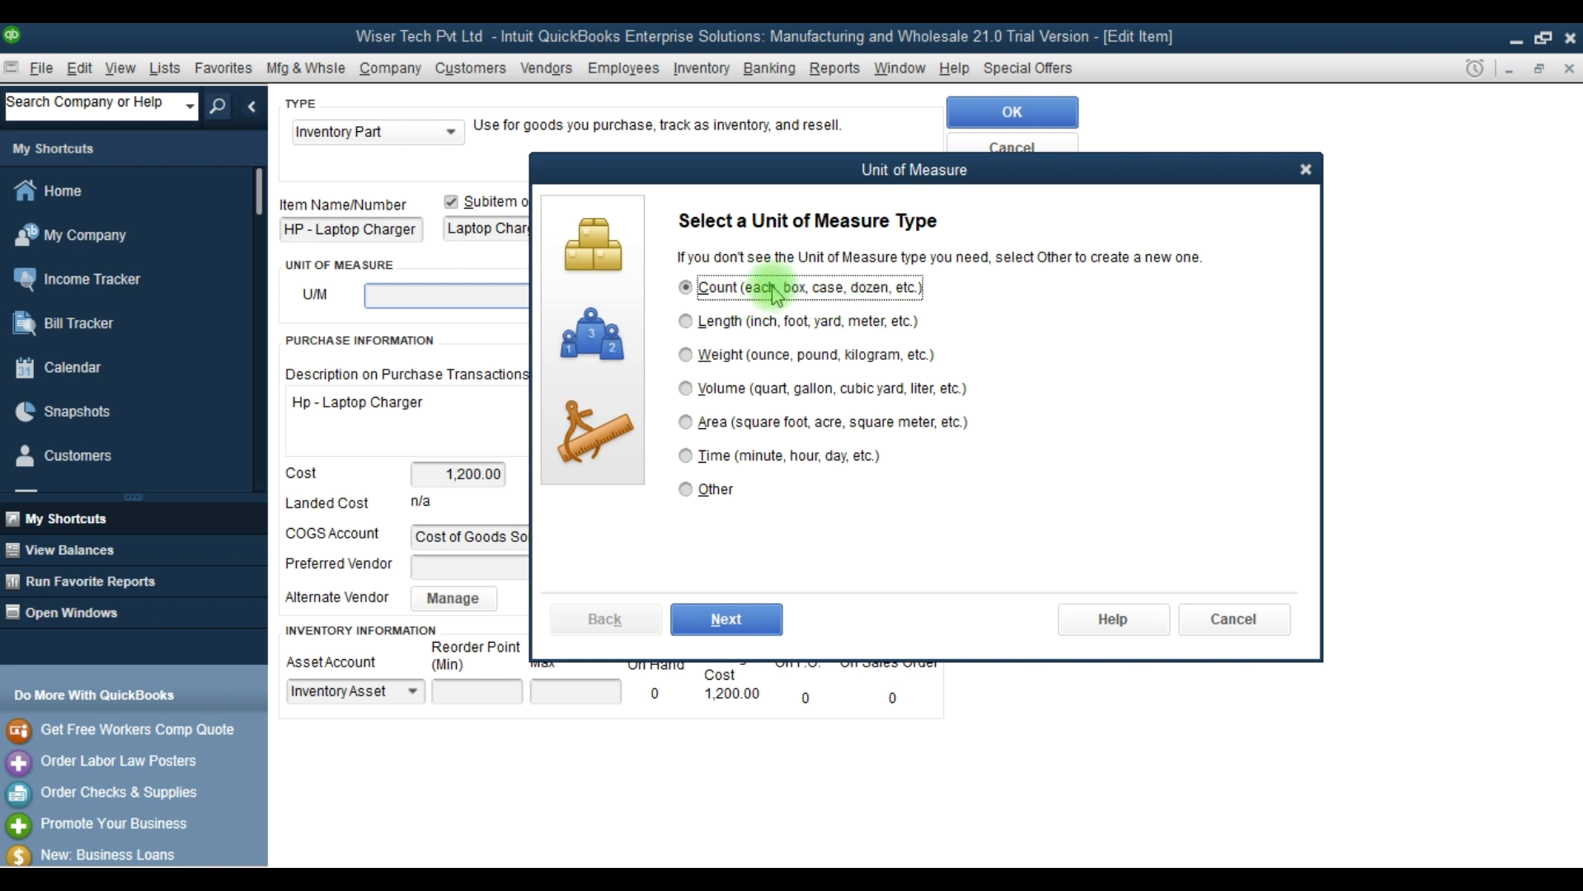
{"action": "left_click", "coordinate": [724, 627]}
{"action": "left_click", "coordinate": [715, 384]}
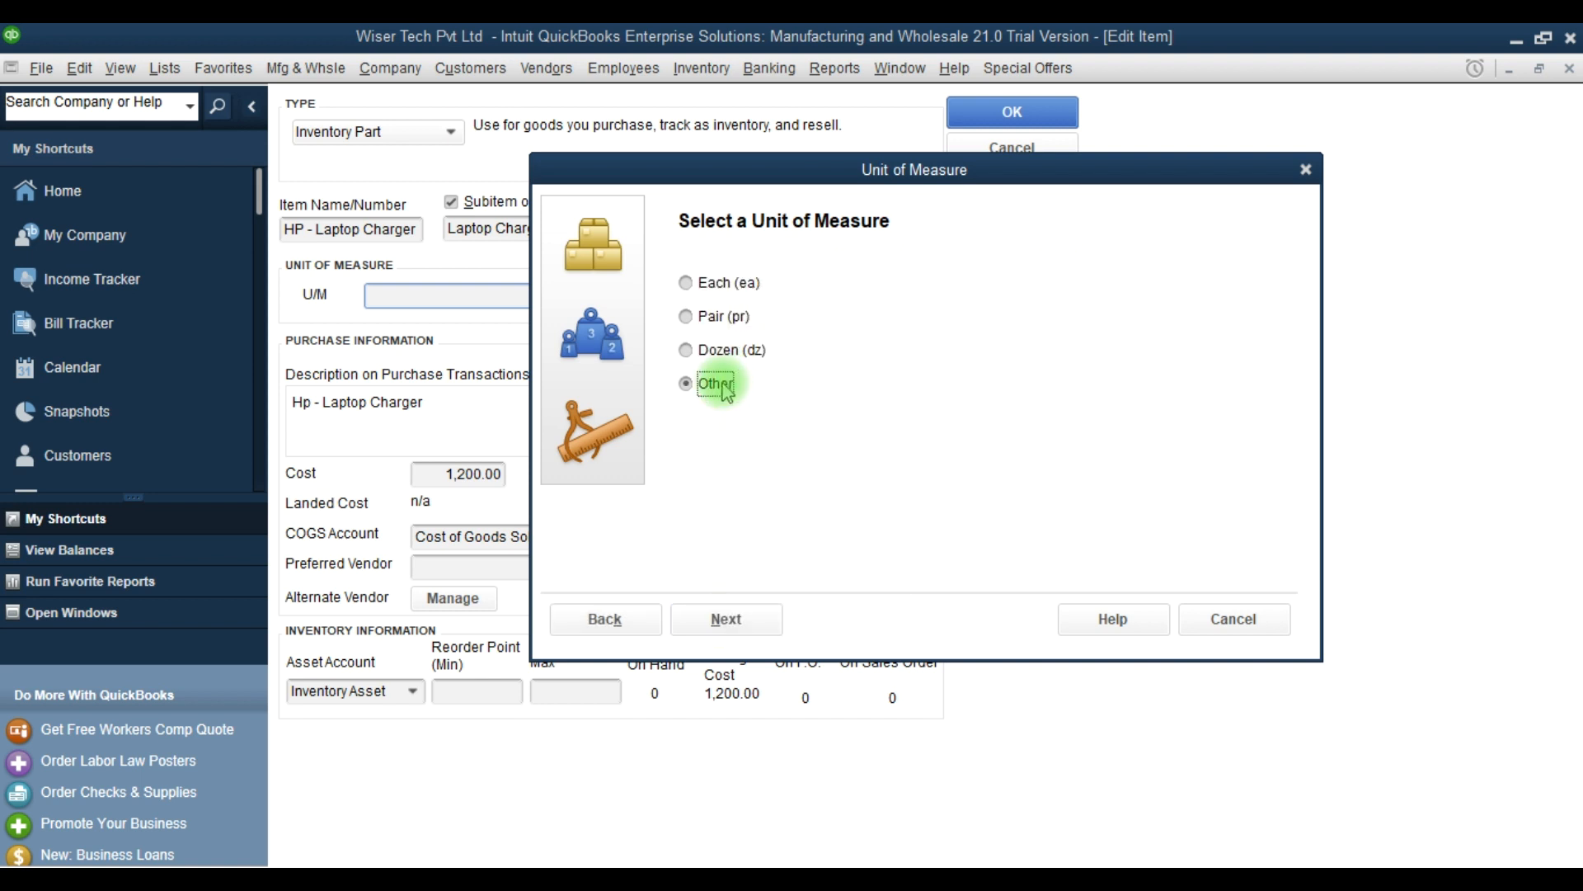
{"action": "left_click", "coordinate": [715, 285]}
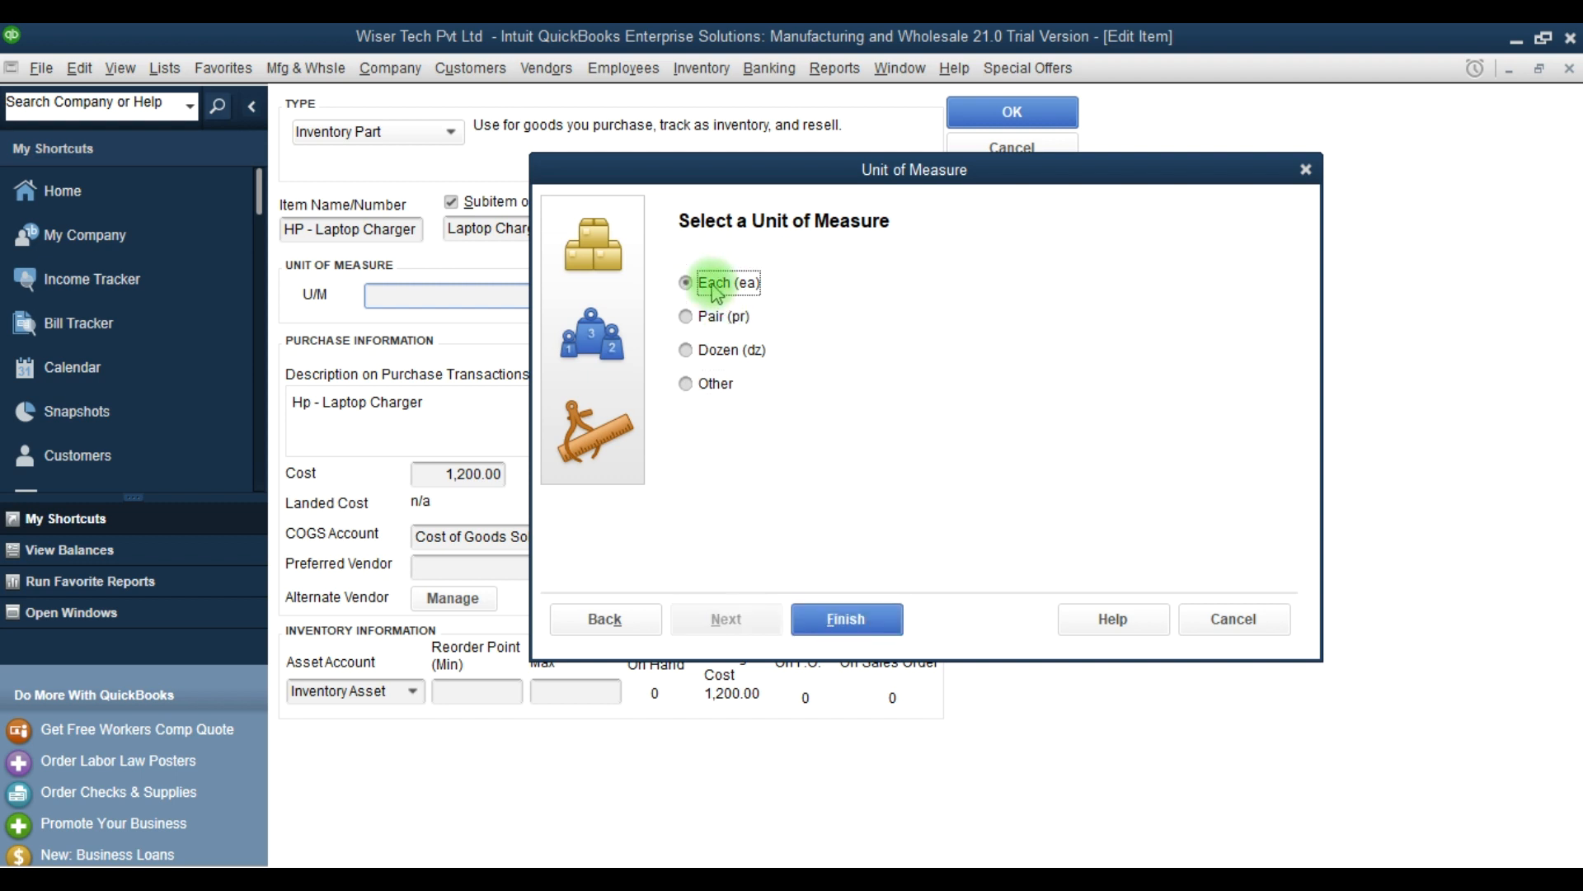
{"action": "left_click", "coordinate": [703, 386]}
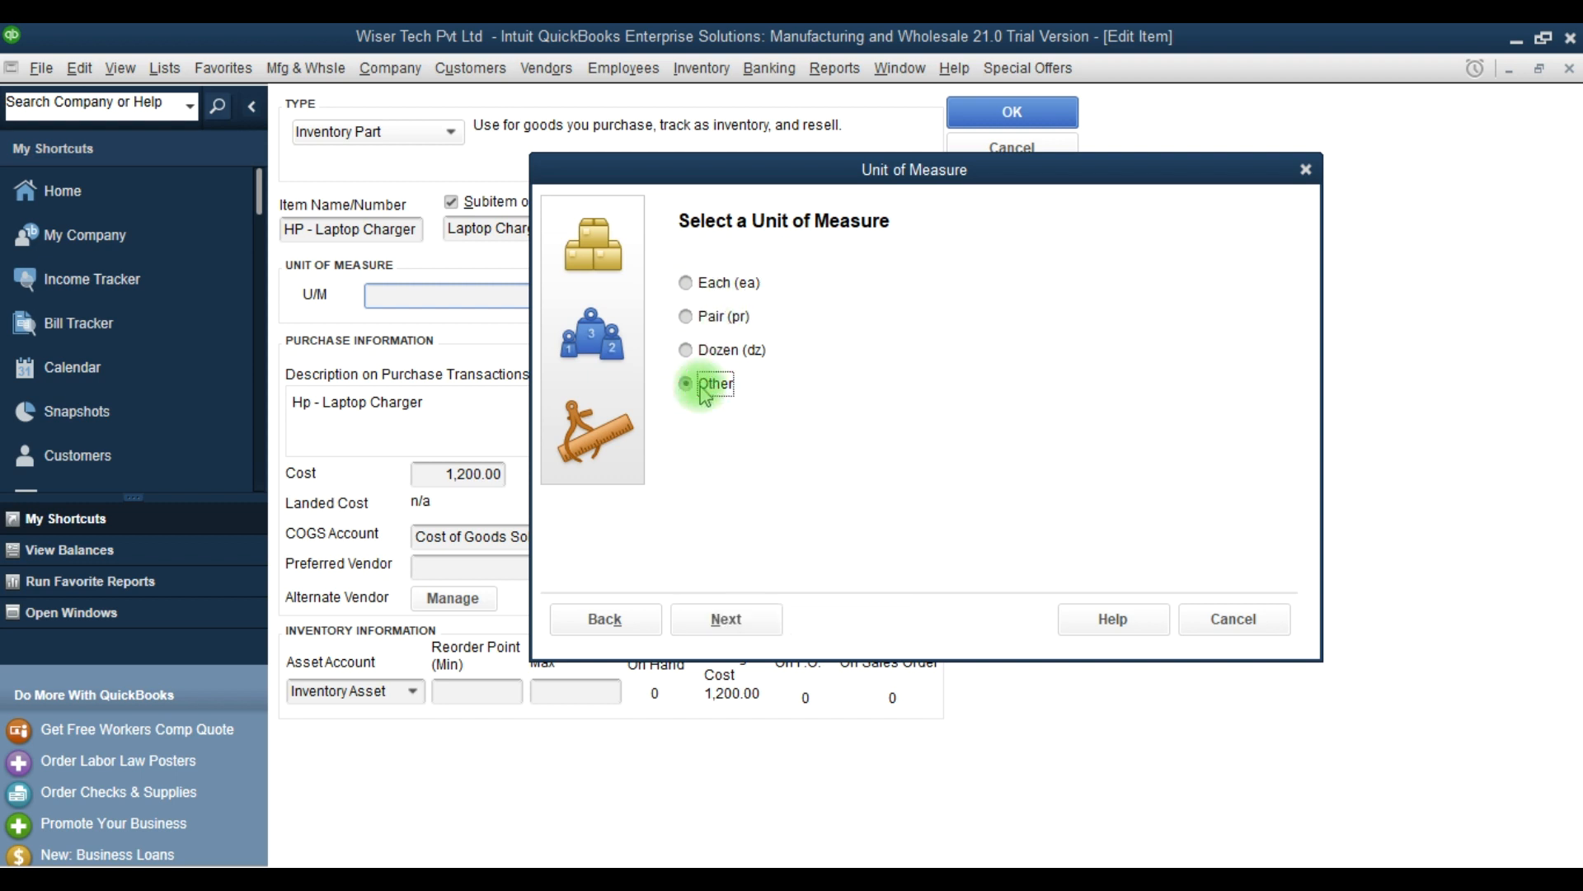
{"action": "left_click", "coordinate": [727, 629]}
{"action": "left_click", "coordinate": [715, 283]}
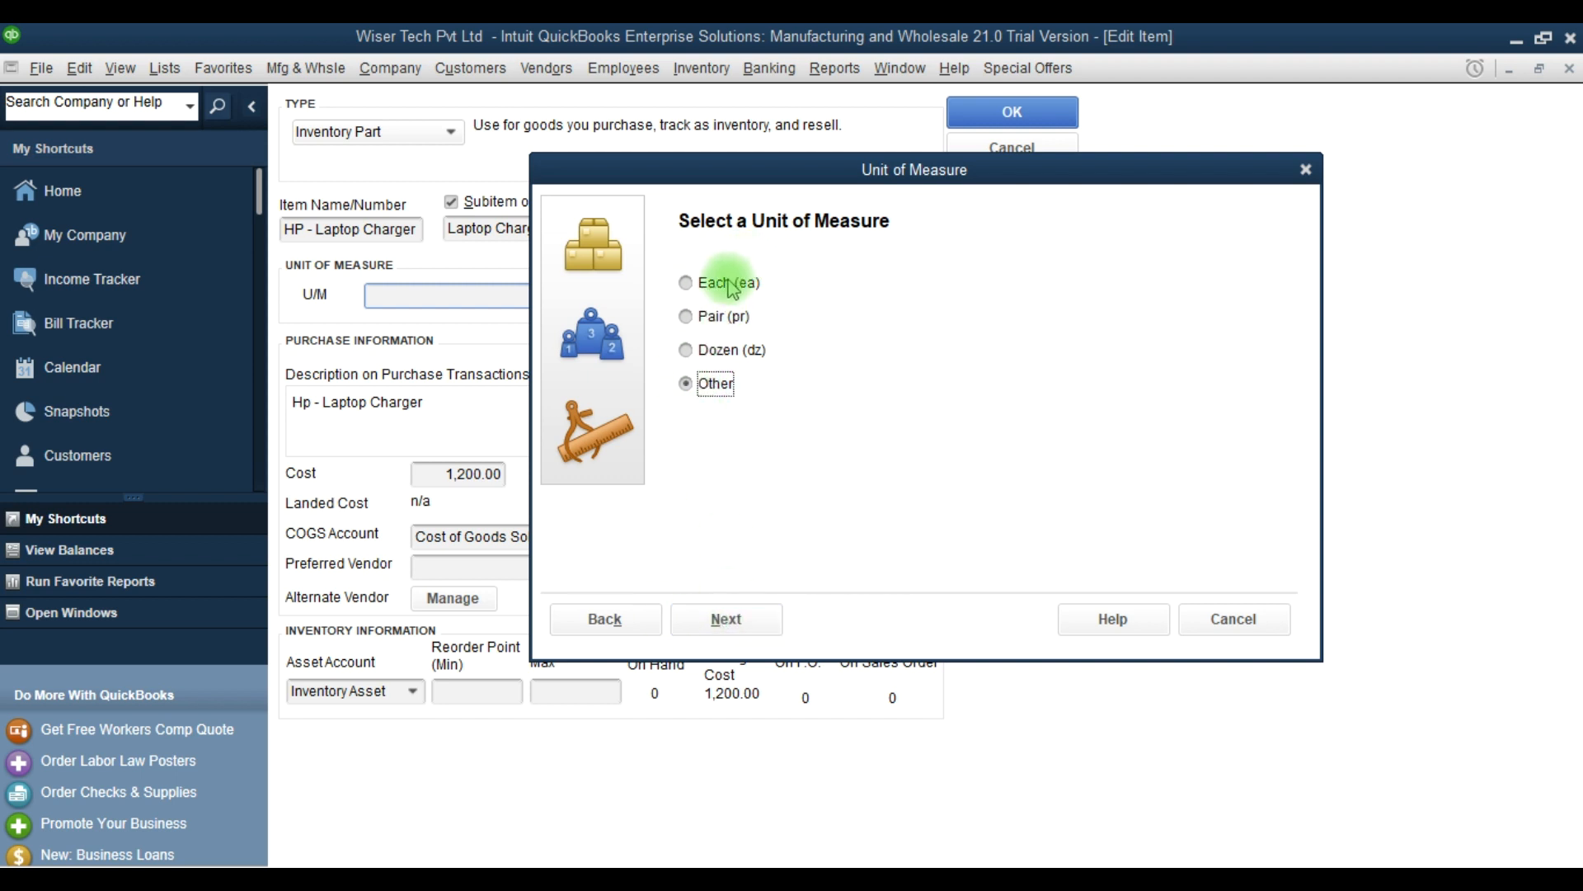
{"action": "left_click", "coordinate": [865, 633]}
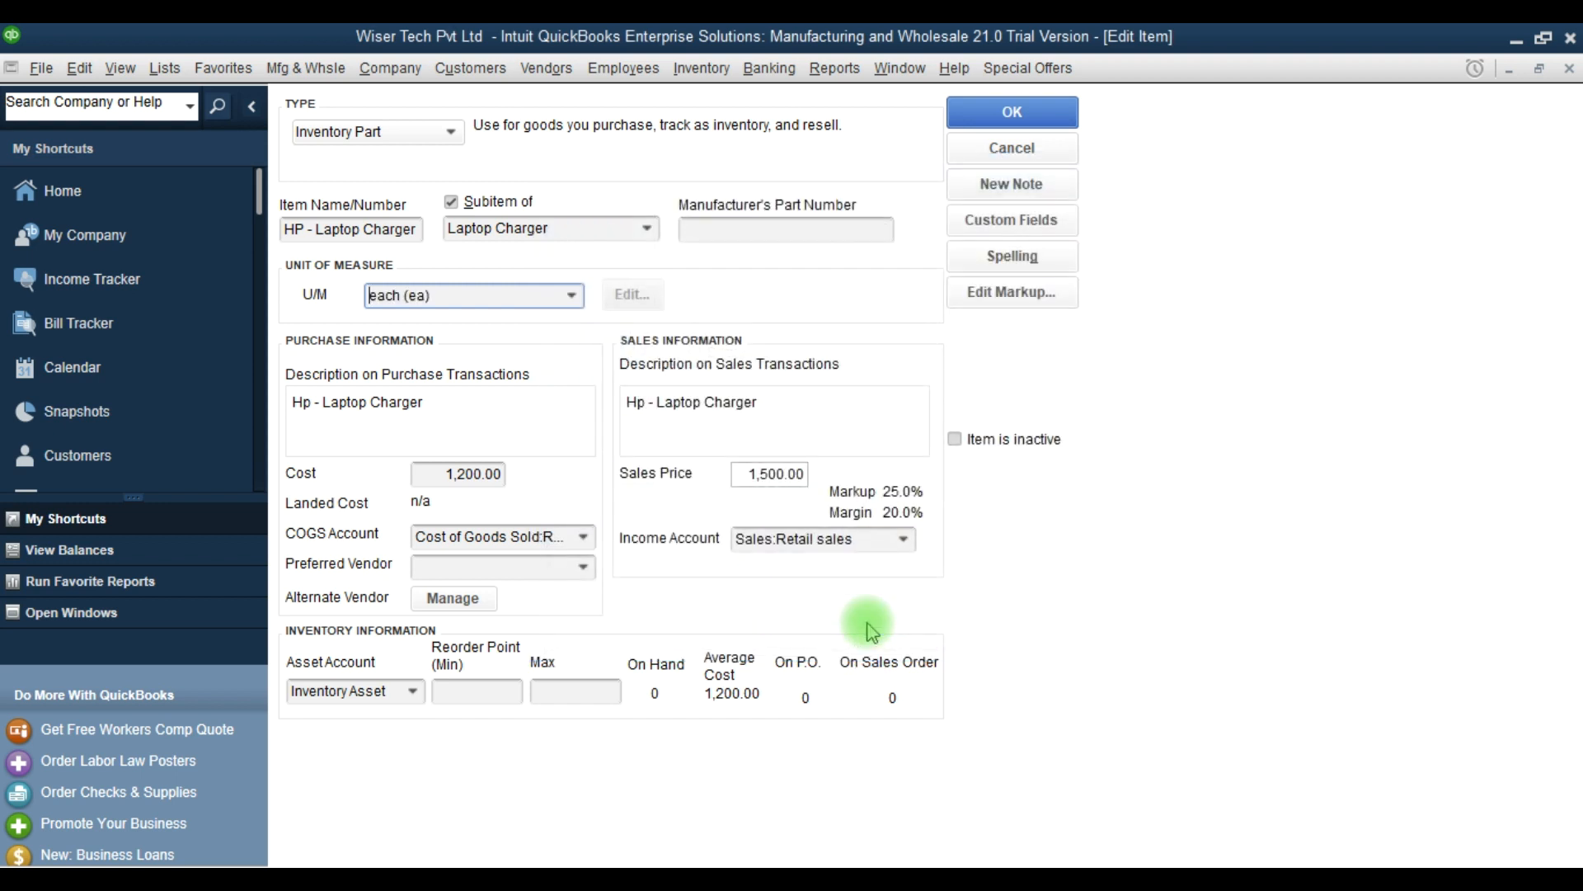
{"action": "left_click", "coordinate": [571, 296]}
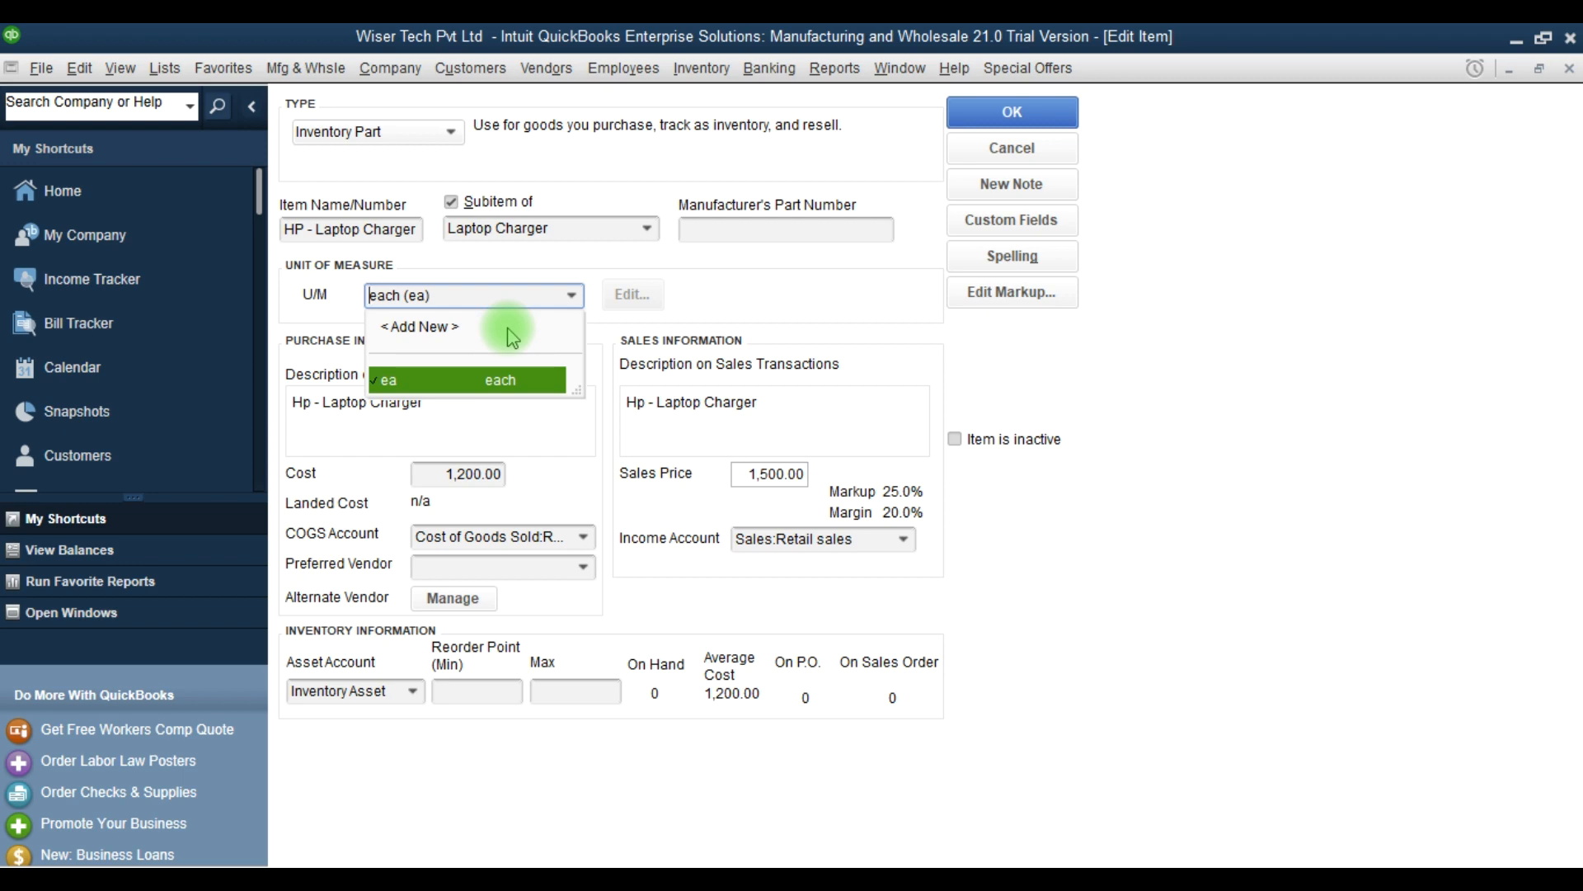
{"action": "left_click", "coordinate": [505, 328]}
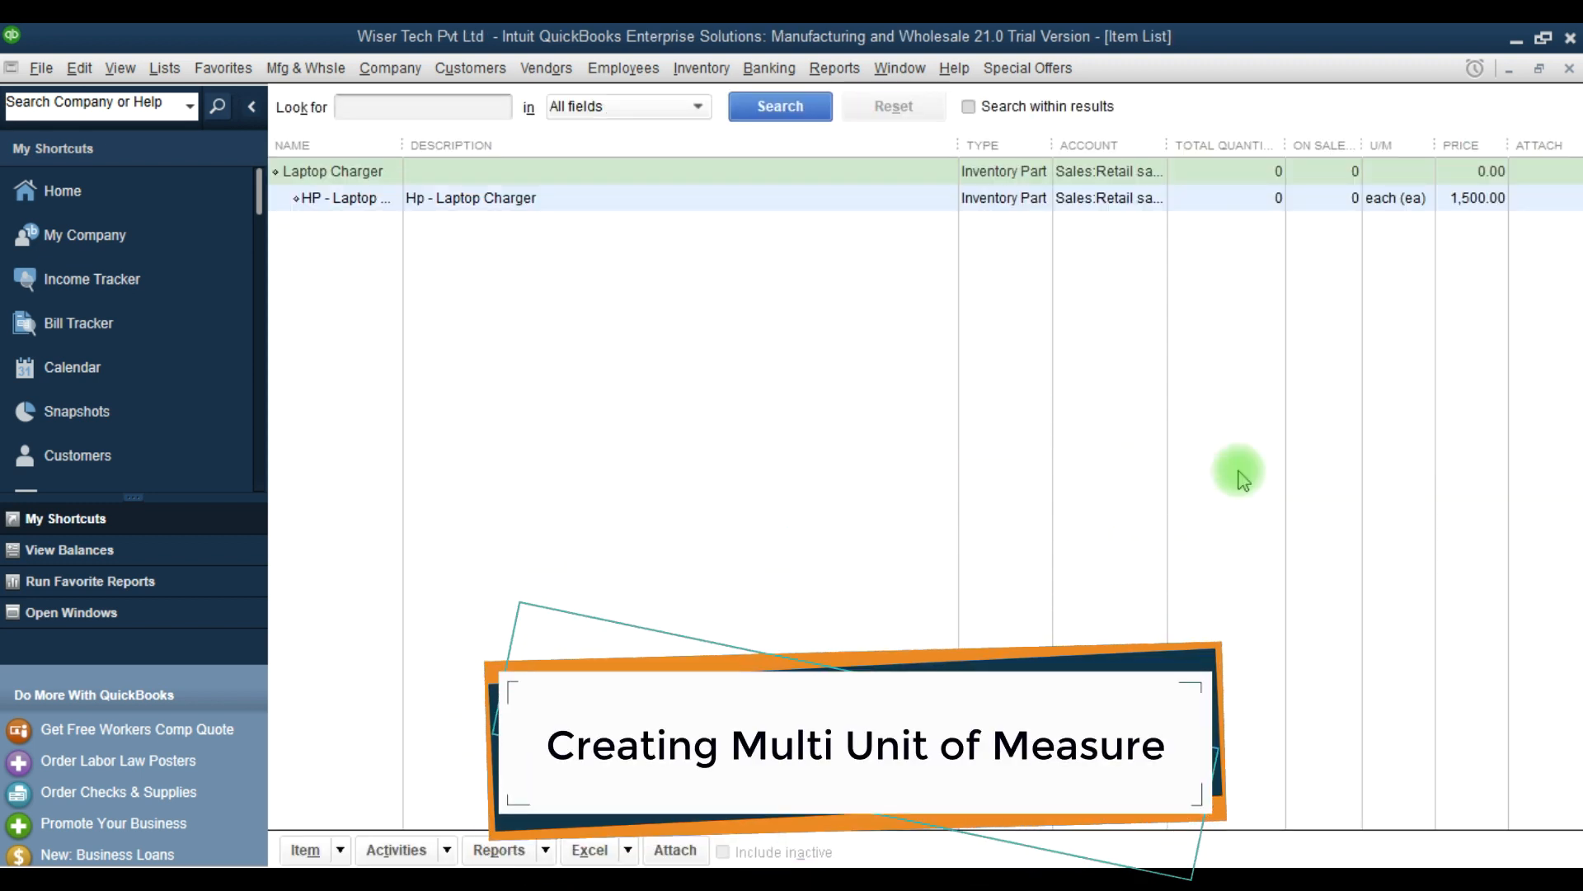
- Change the company's Items & Inventory unit of measure preference to Multiple U/M Per Item and accept closing all open windows
{"action": "left_click", "coordinate": [558, 207]}
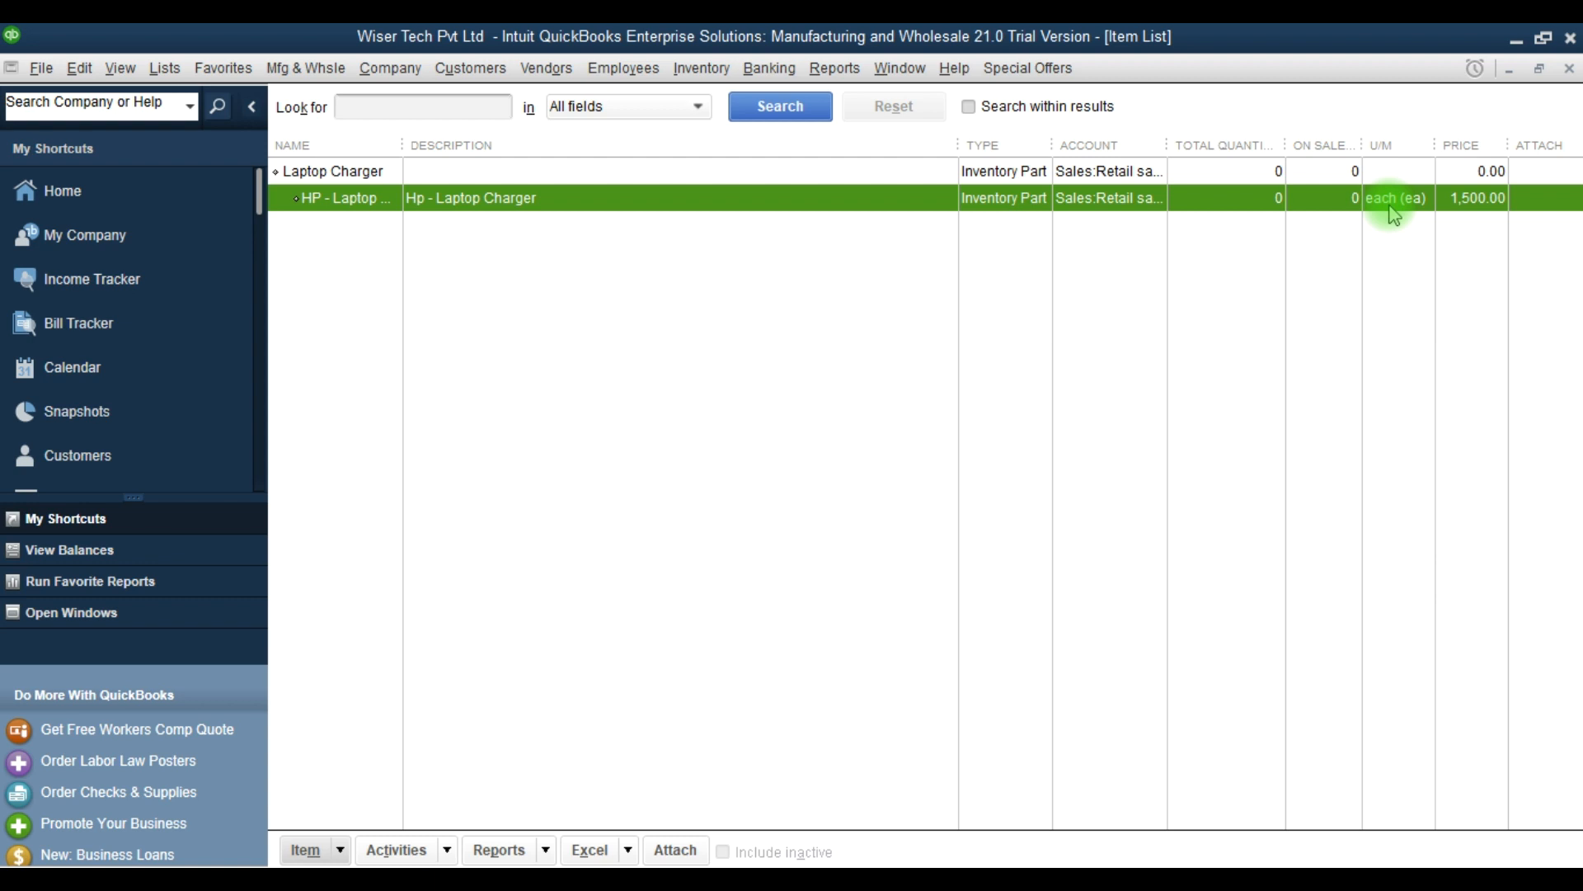
{"action": "left_click", "coordinate": [80, 68]}
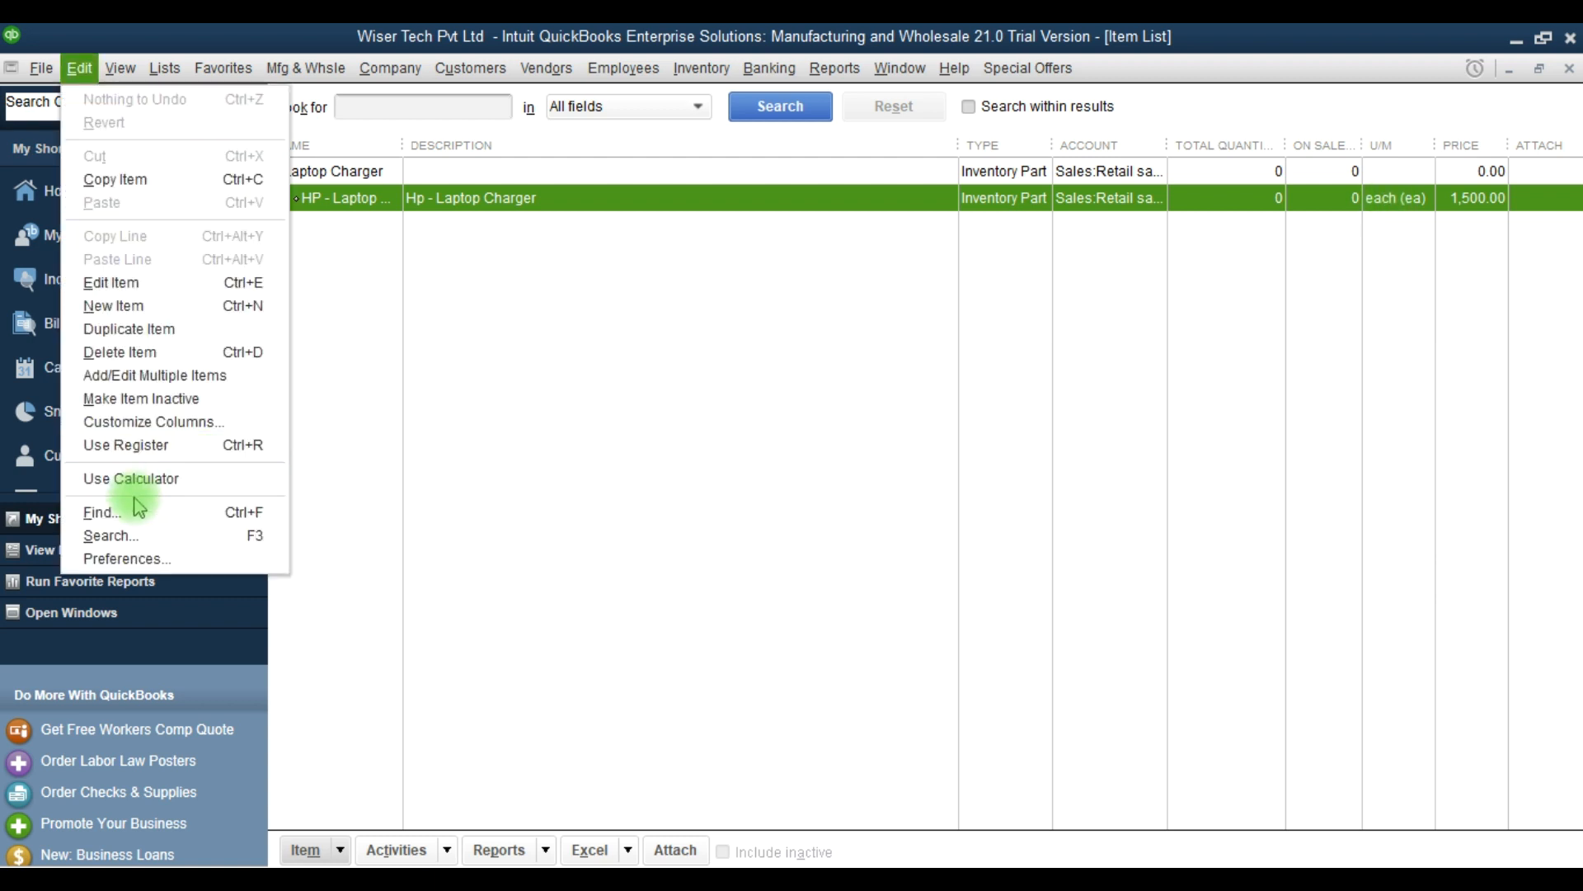
{"action": "left_click", "coordinate": [153, 560]}
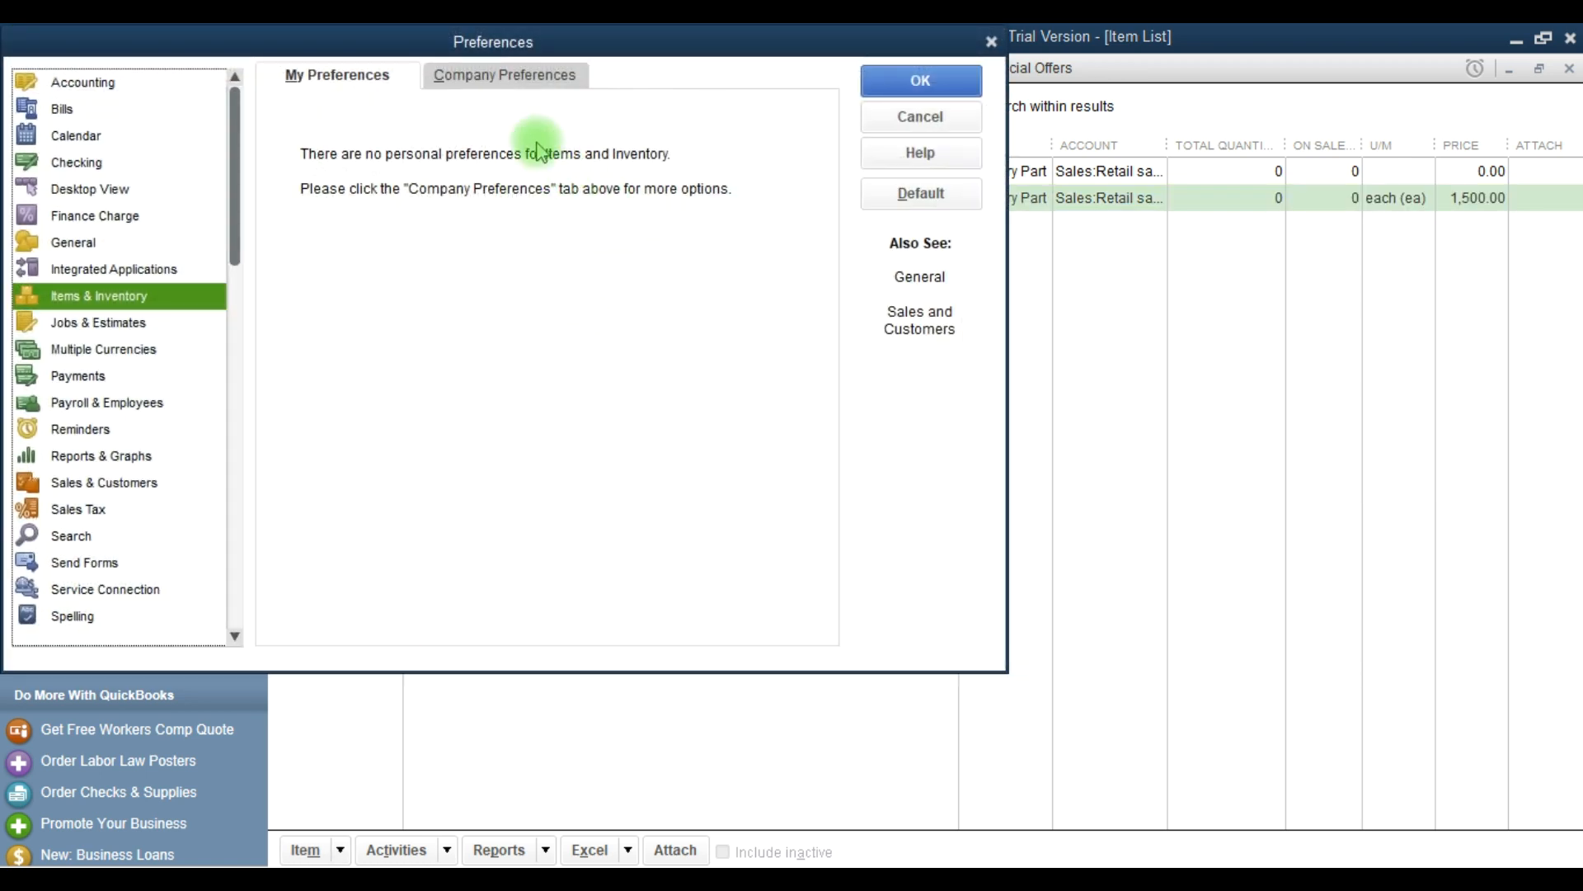
{"action": "left_click", "coordinate": [495, 74]}
{"action": "left_click", "coordinate": [453, 443]}
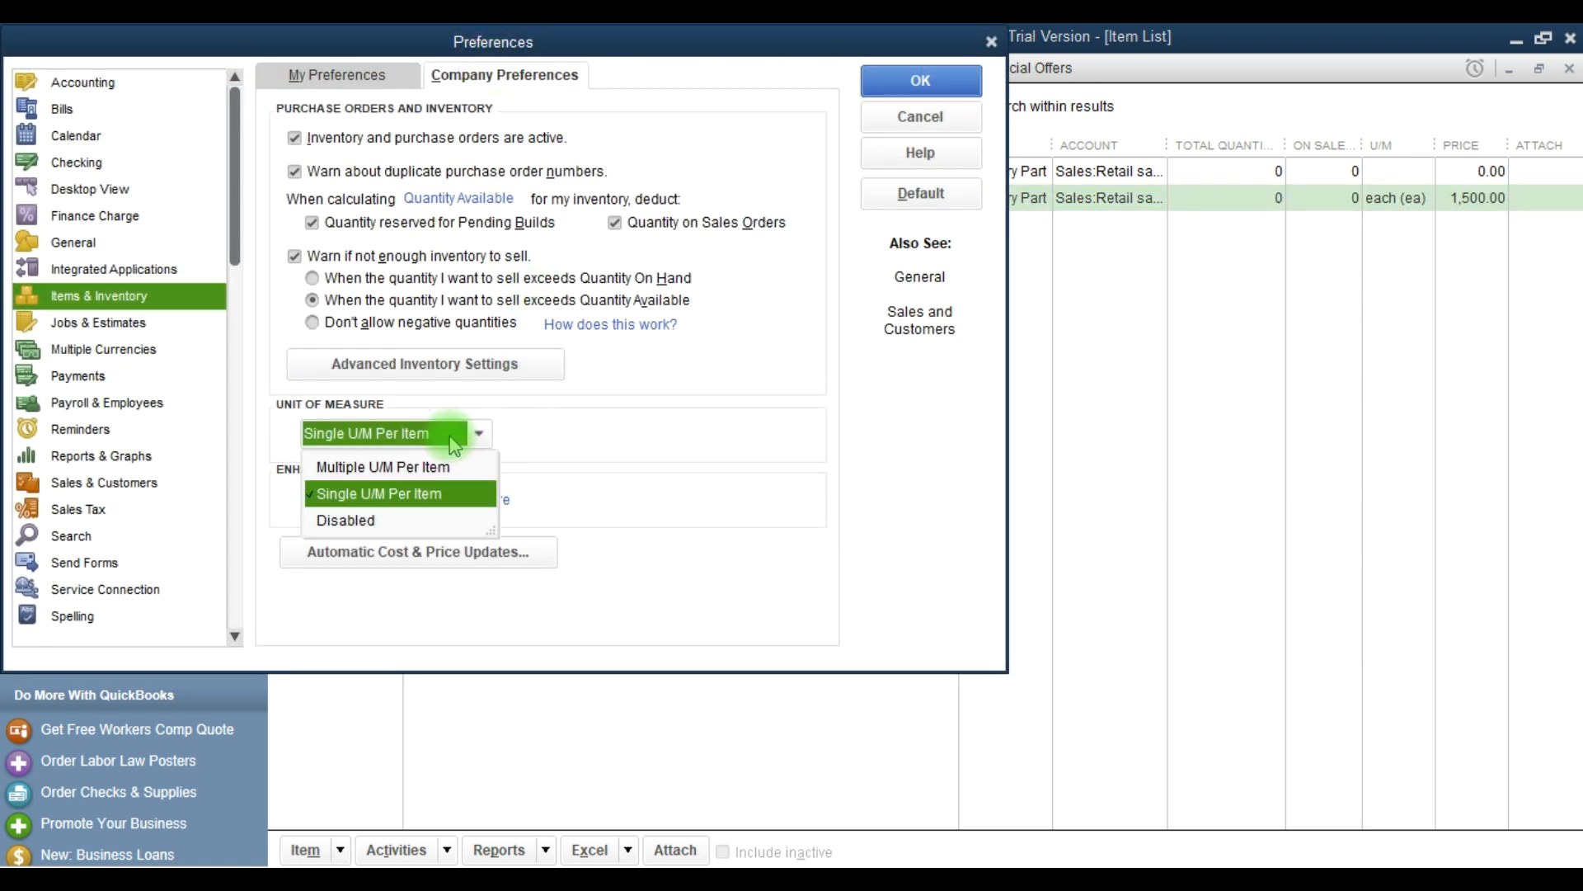
{"action": "left_click", "coordinate": [437, 462]}
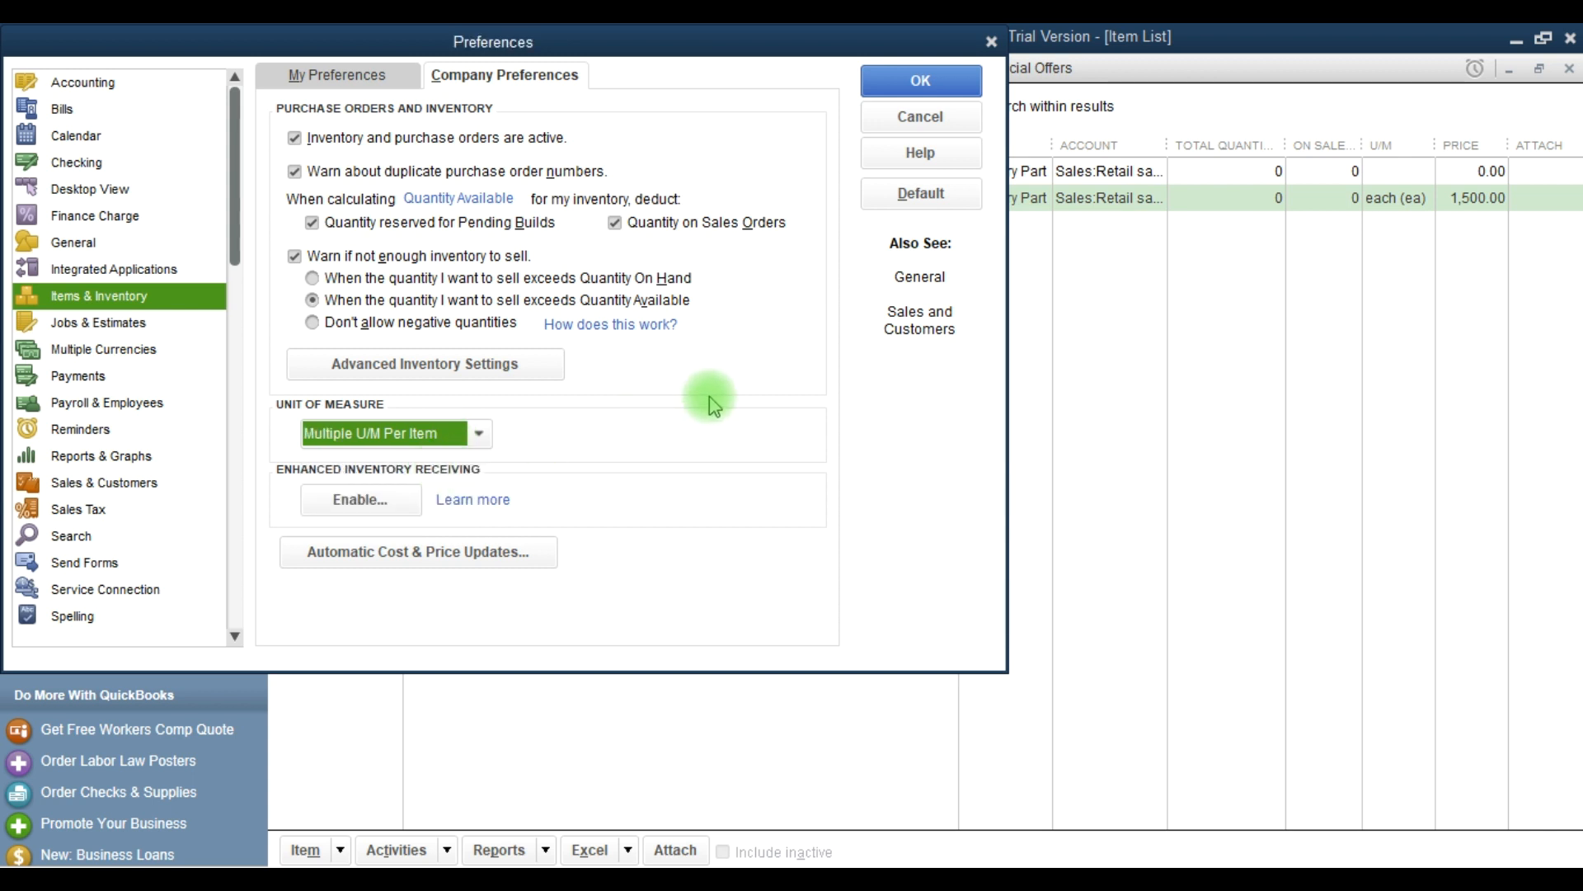
{"action": "left_click", "coordinate": [924, 80]}
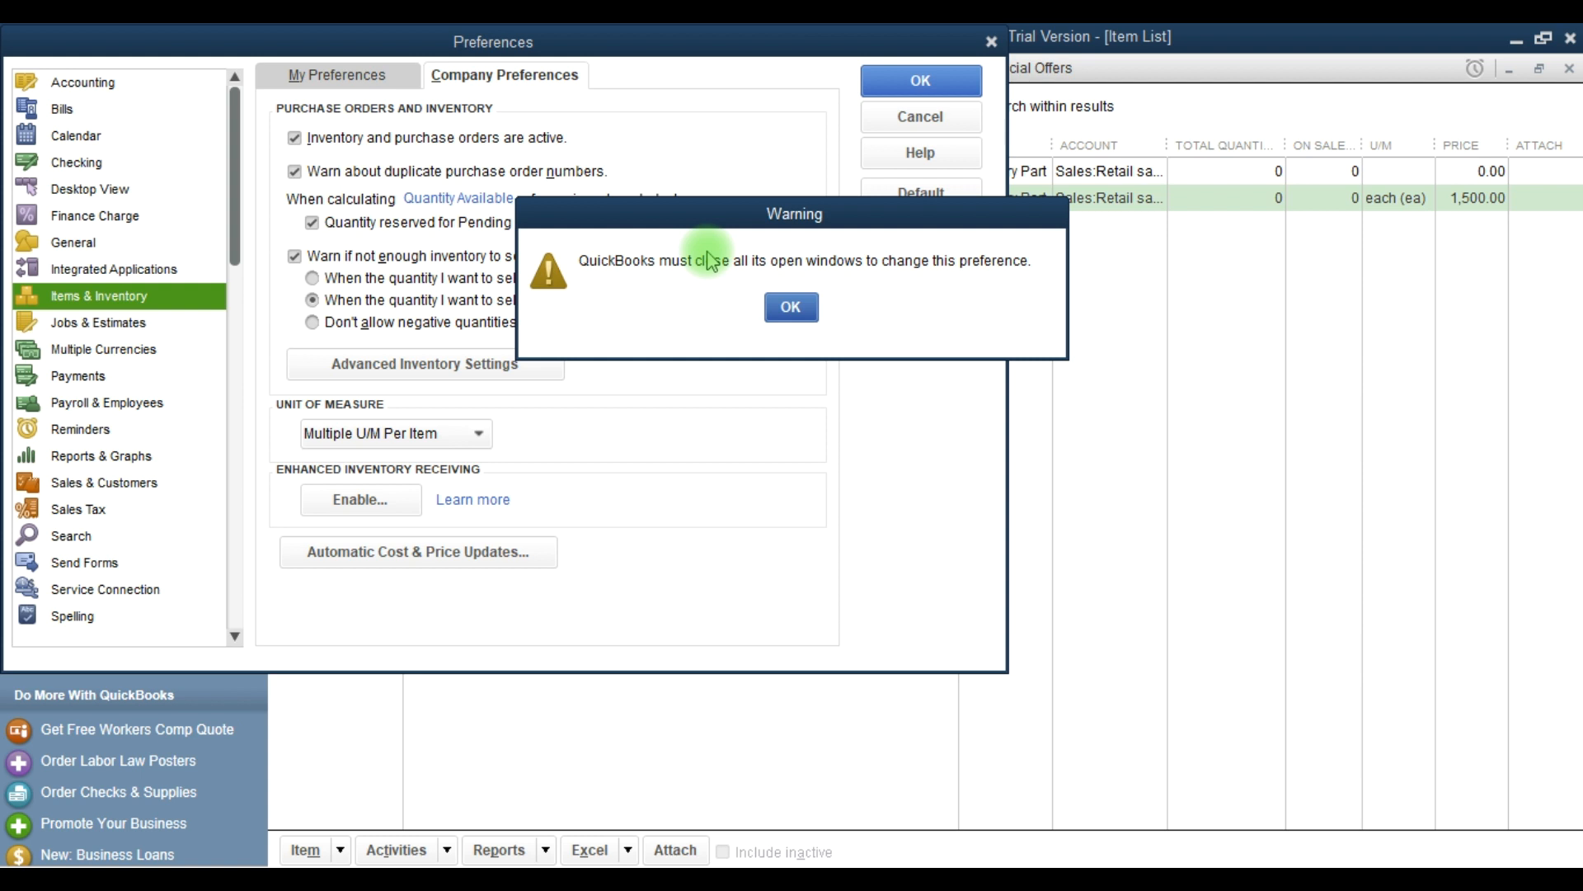
{"action": "key", "text": "Return"}
- Open the HP - Laptop Charger item for editing and start adding a new U/M set
{"action": "left_click", "coordinate": [382, 202]}
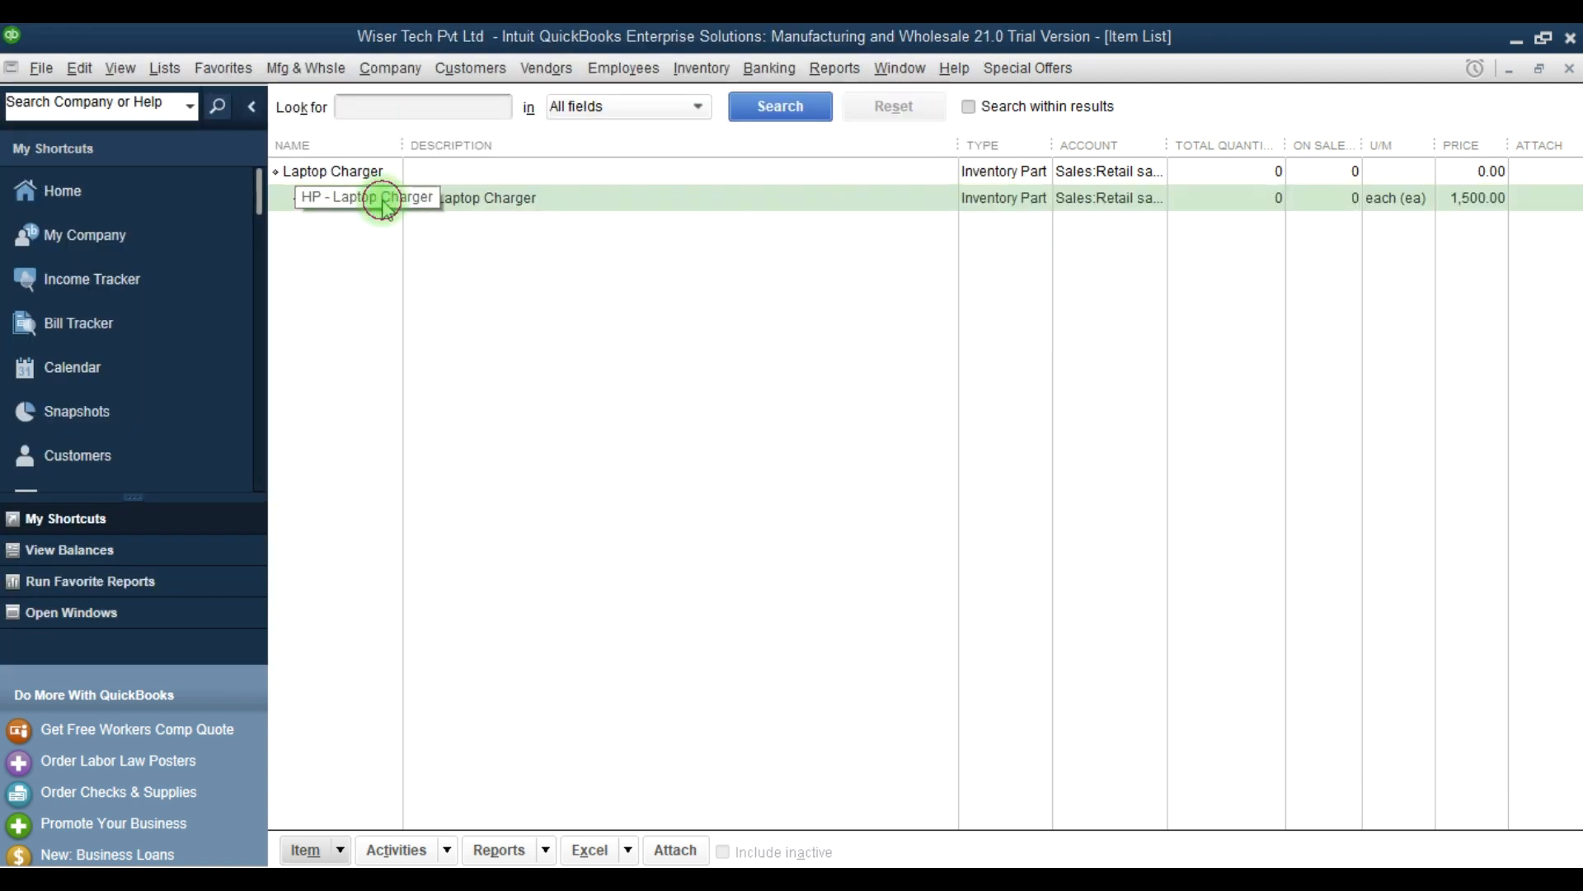
{"action": "right_click", "coordinate": [382, 202]}
{"action": "left_click", "coordinate": [433, 295]}
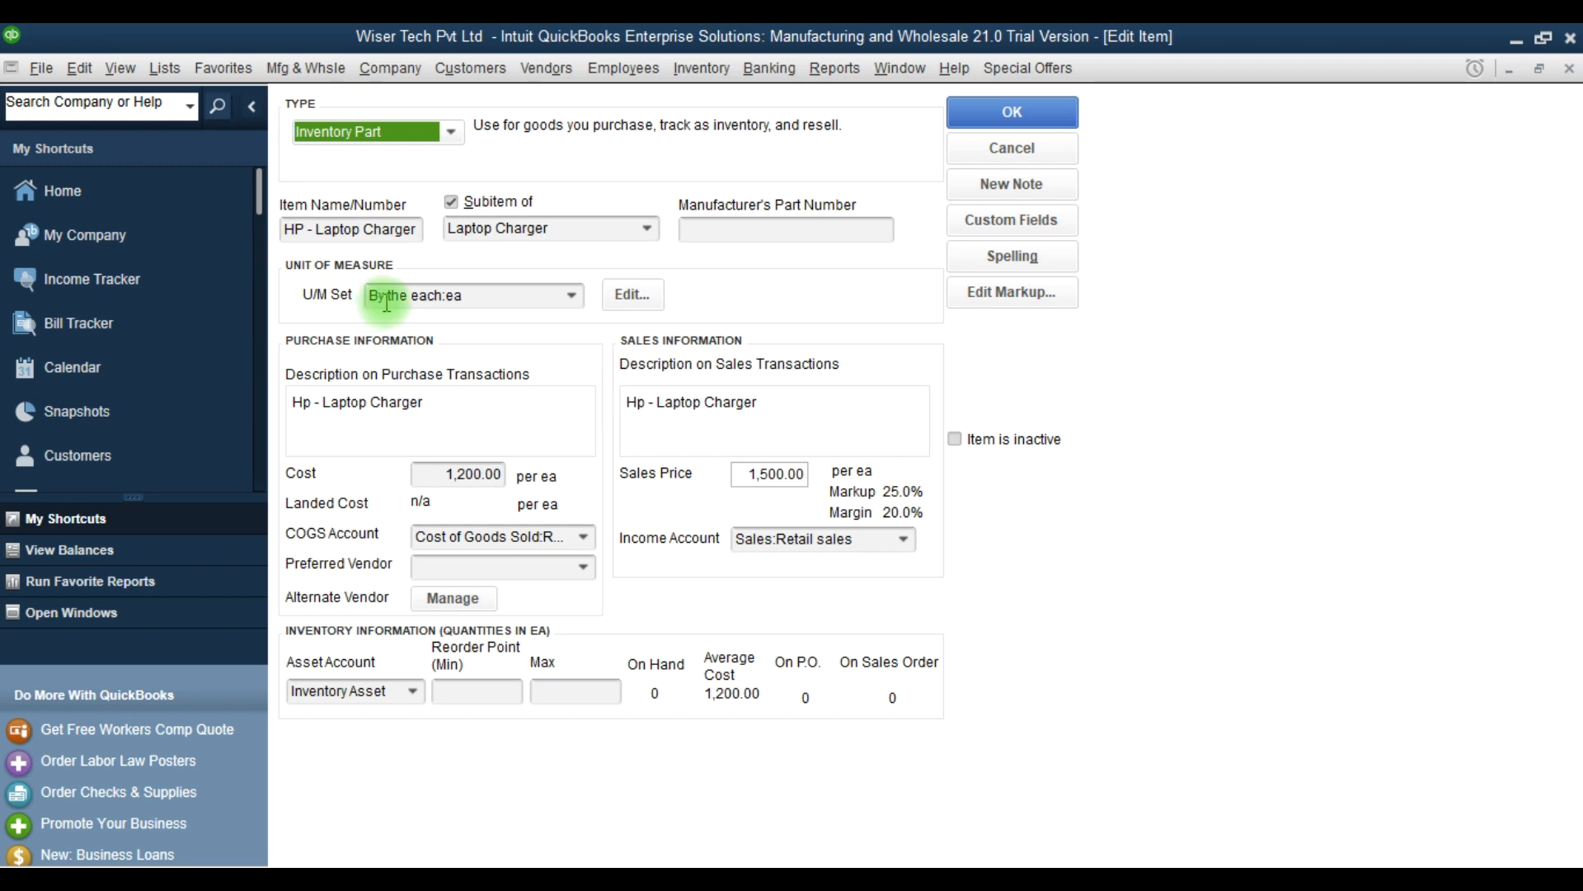
{"action": "left_click", "coordinate": [572, 299]}
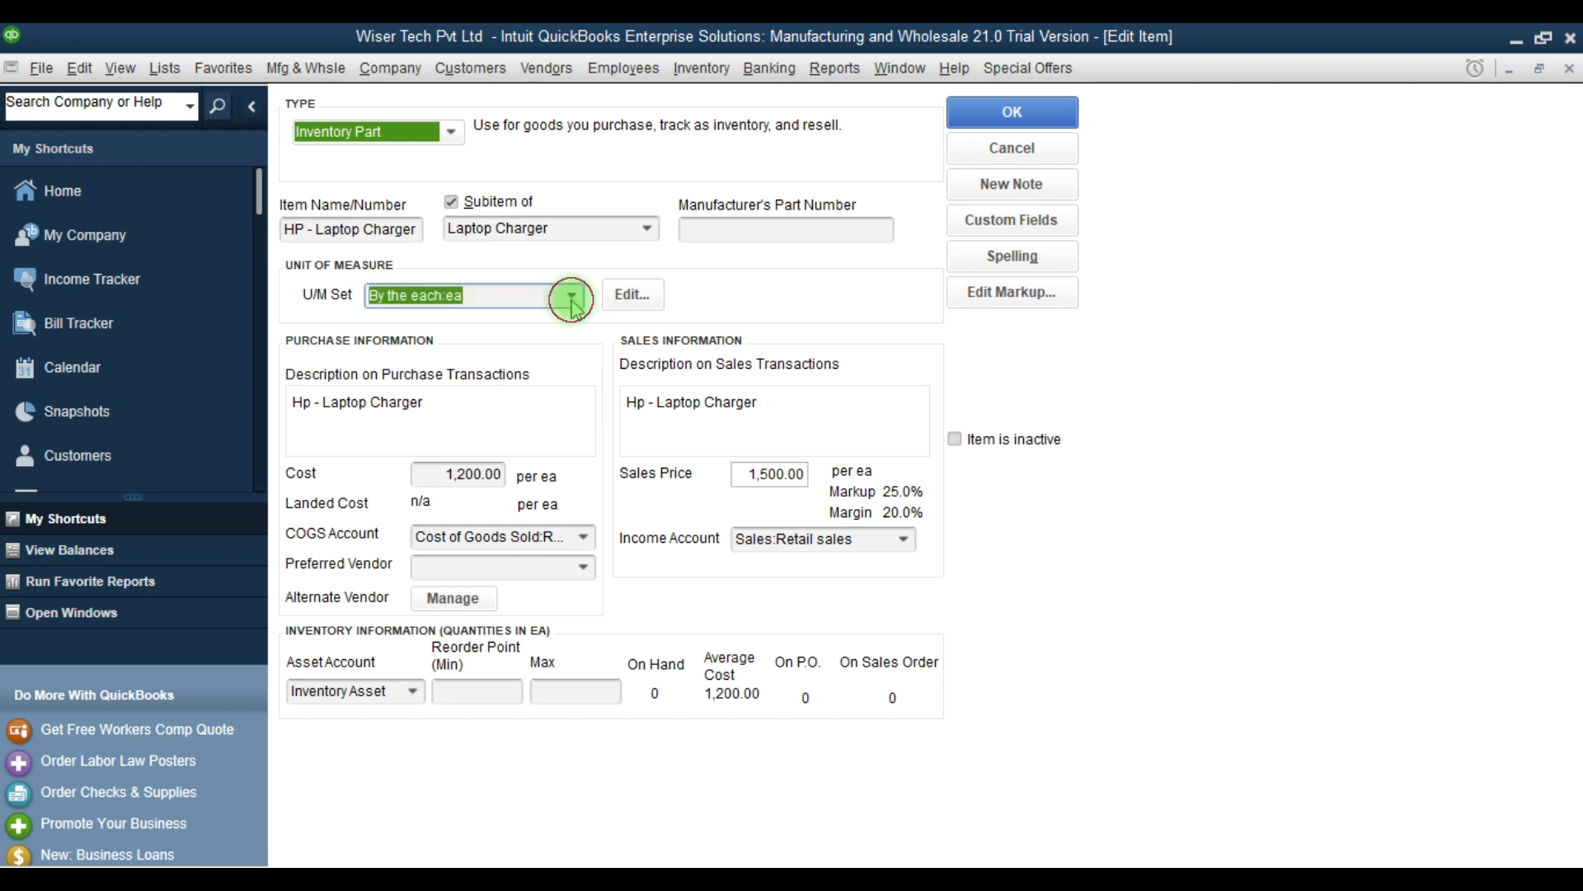
{"action": "left_click", "coordinate": [493, 329]}
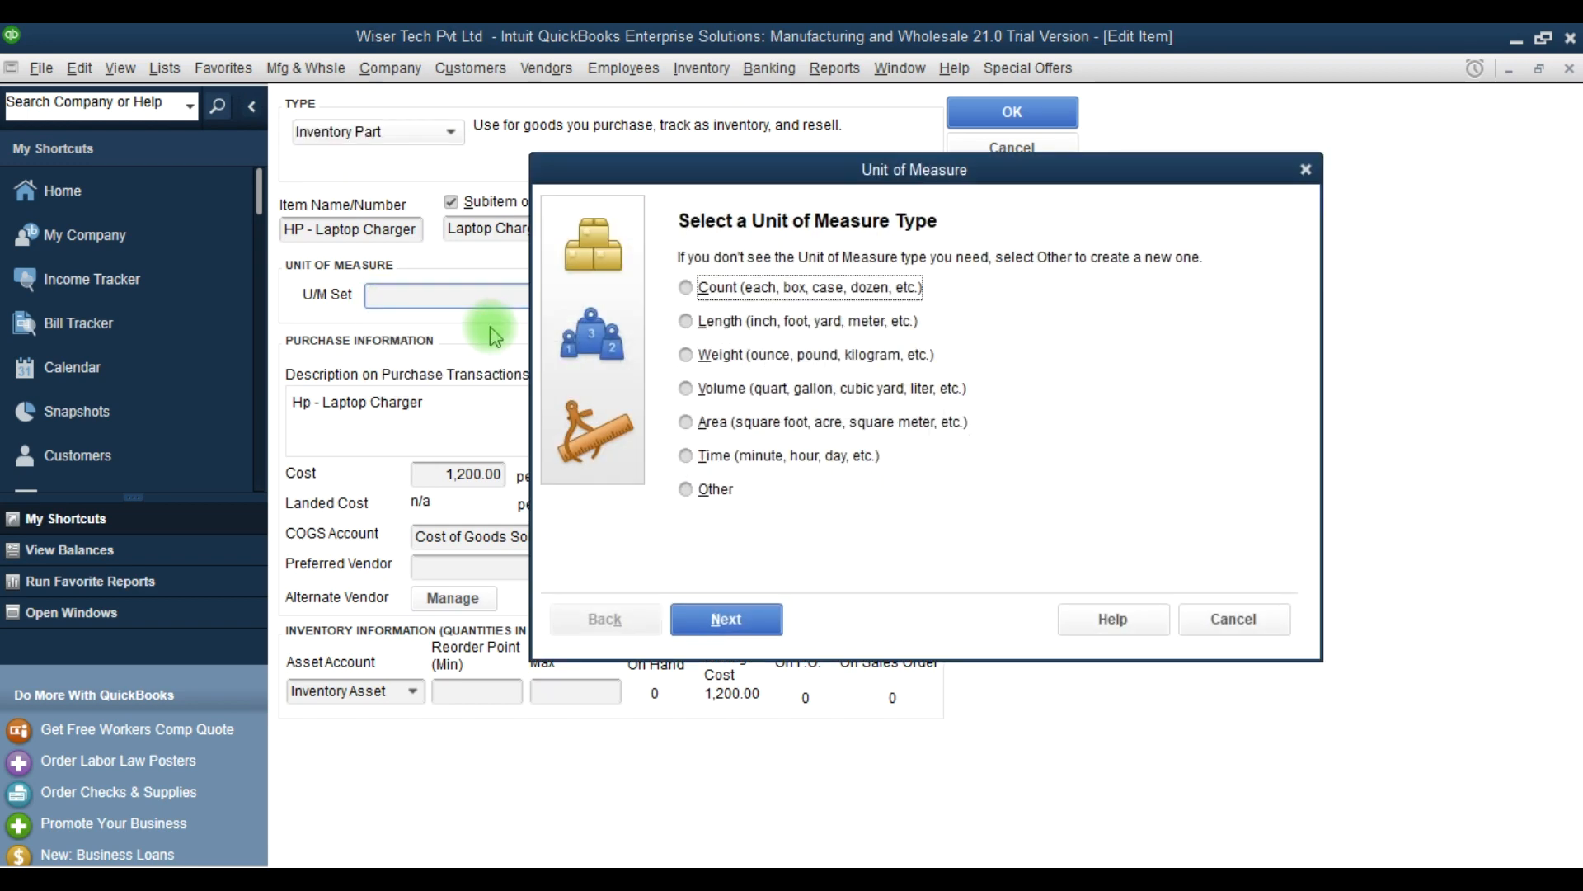
- Choose Count as the U/M set's type and Each (ea) as its base unit
{"action": "left_click", "coordinate": [726, 295]}
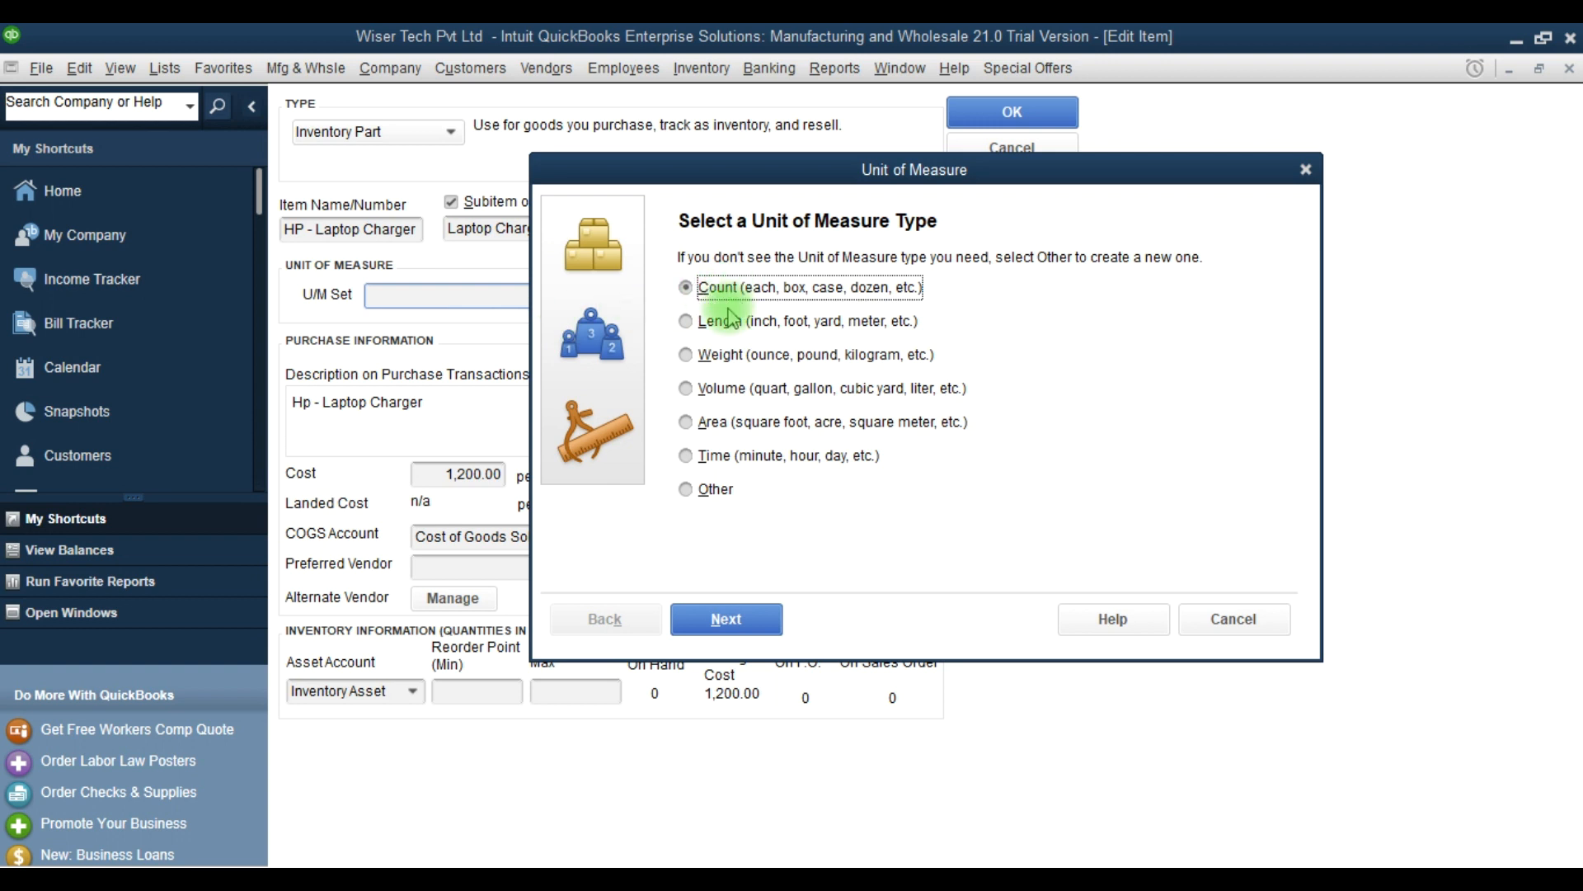
{"action": "left_click", "coordinate": [694, 627]}
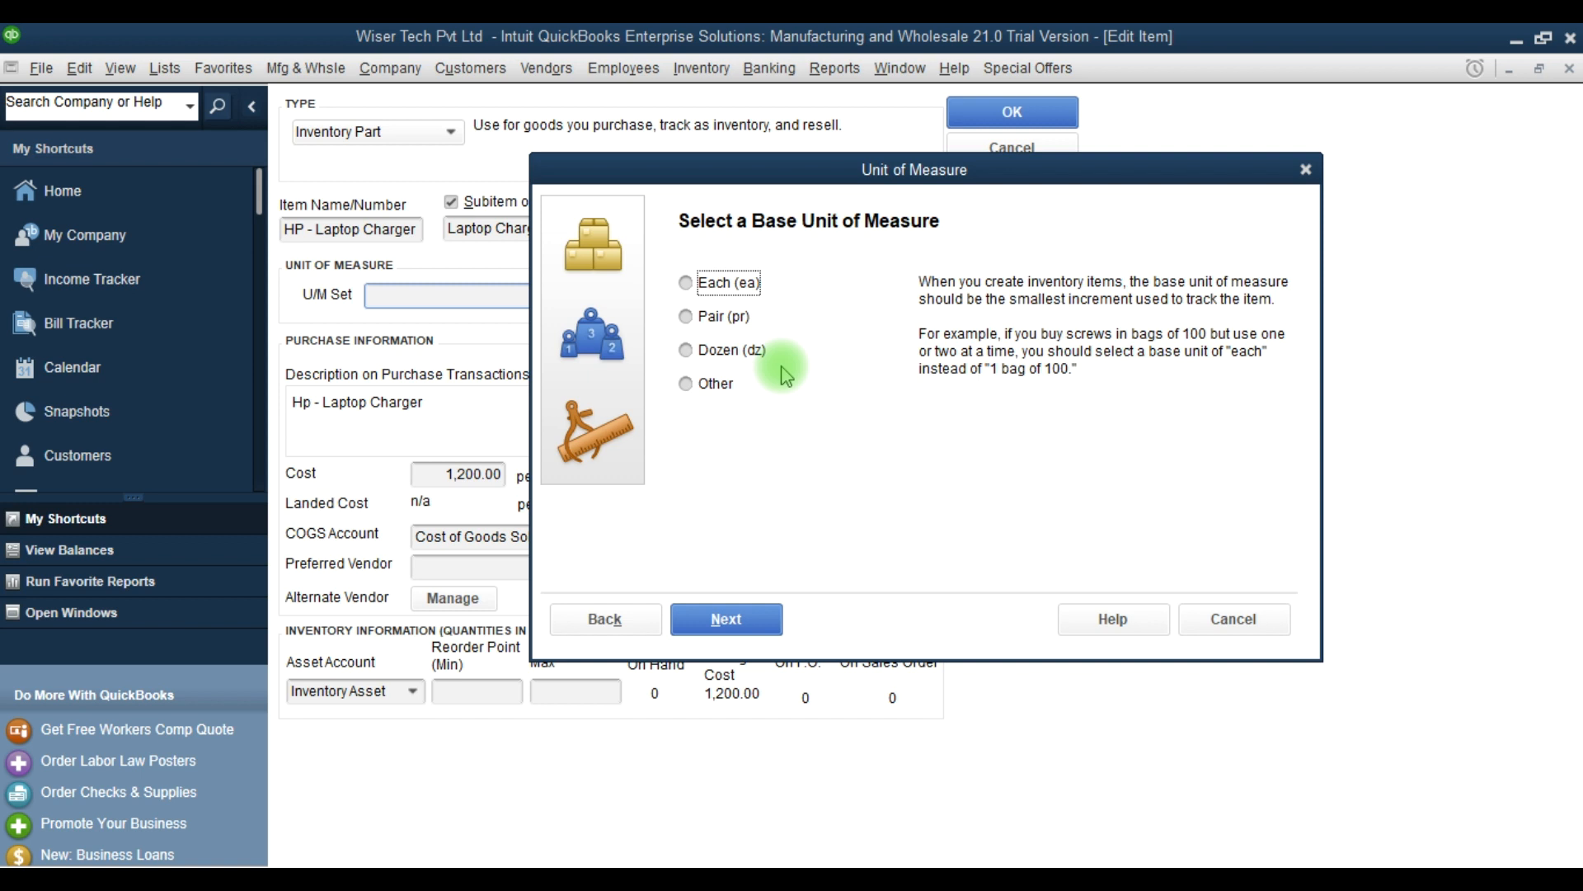
{"action": "left_click", "coordinate": [726, 619]}
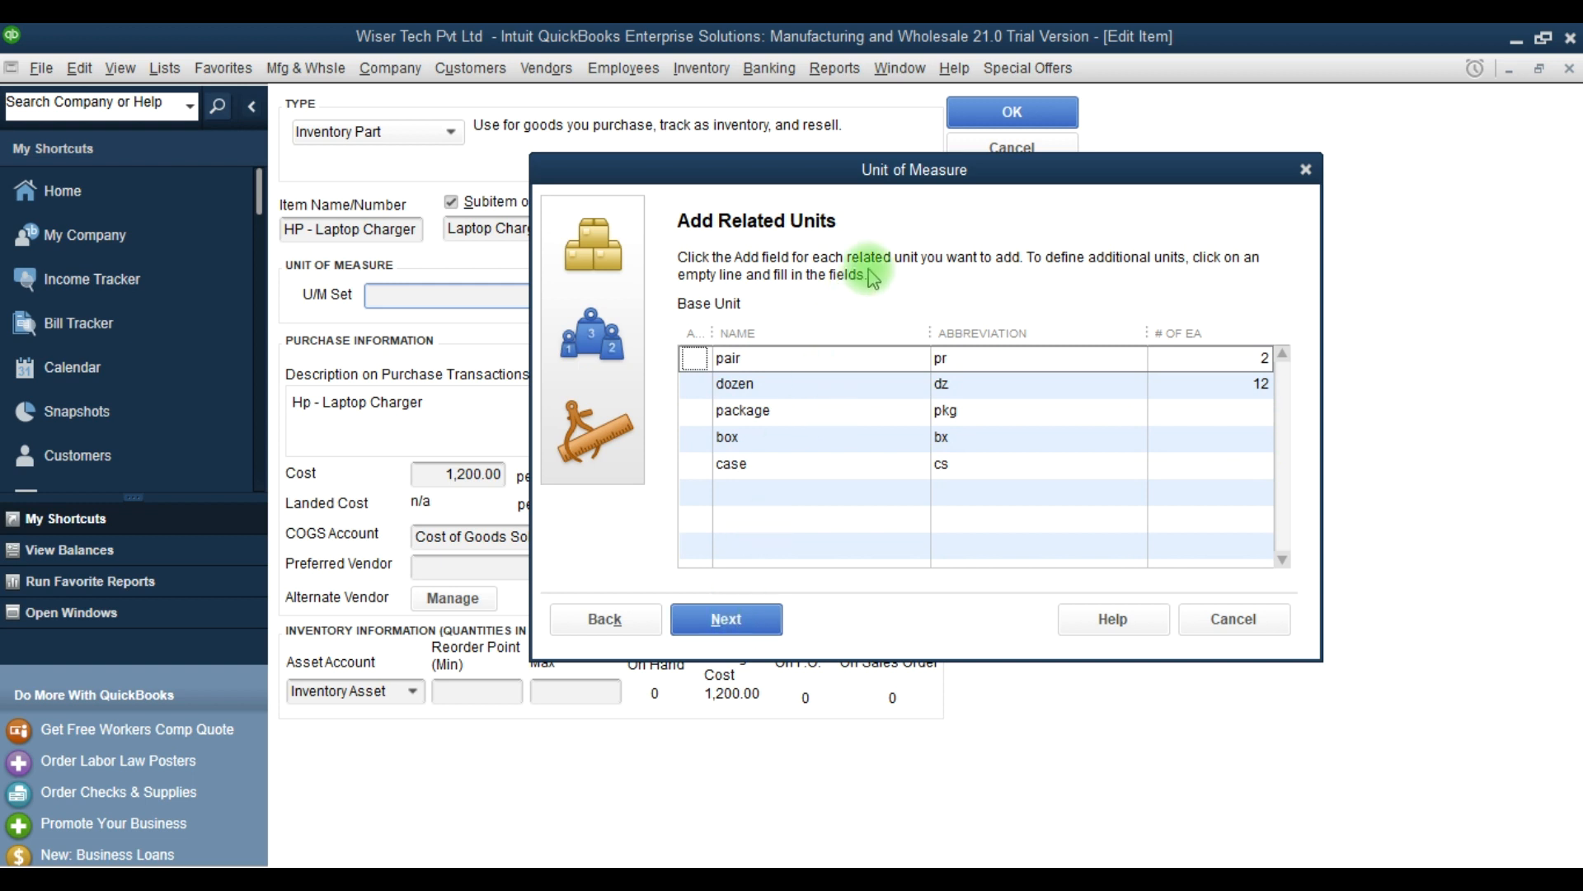
- Add box as a related unit with the abbreviation box and 10 each (ea) per box
{"action": "left_click", "coordinate": [695, 440]}
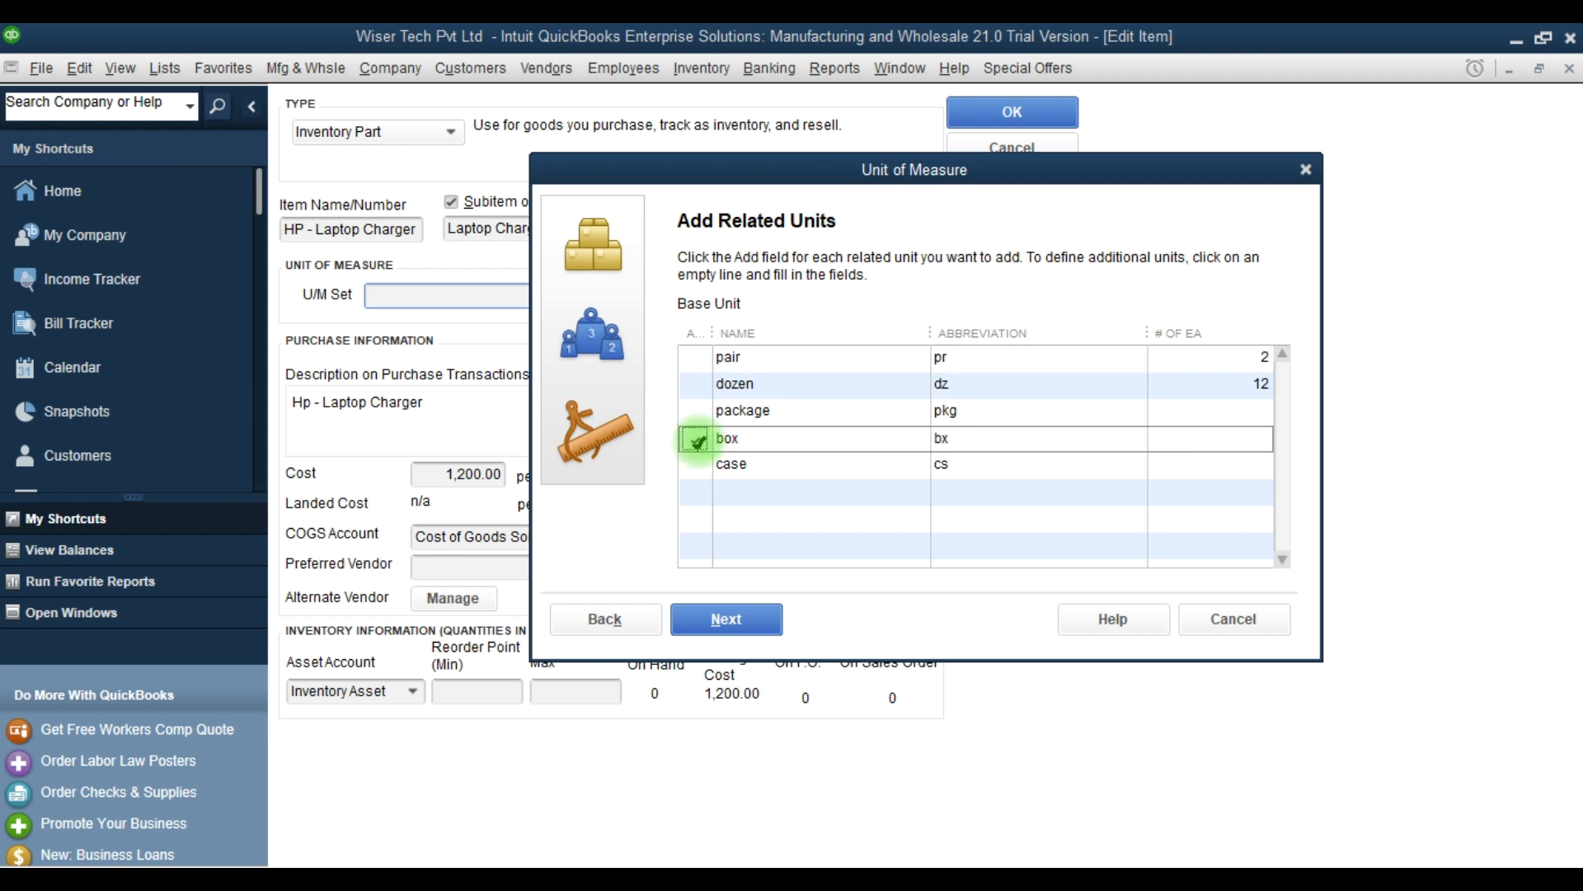
{"action": "left_click", "coordinate": [983, 441]}
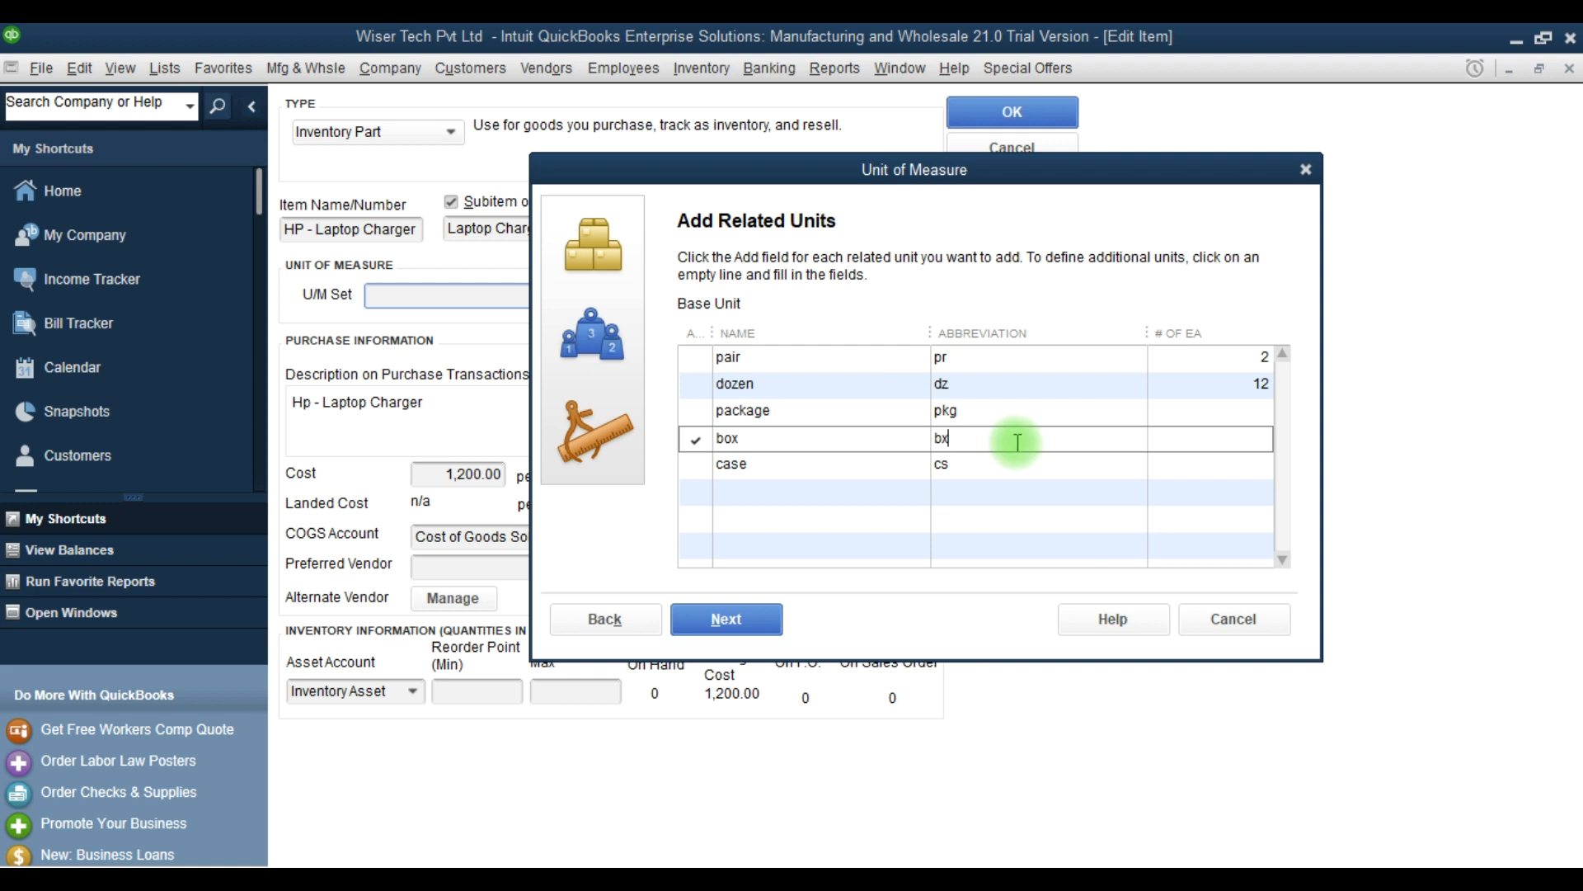
{"action": "key", "text": "BackSpace"}
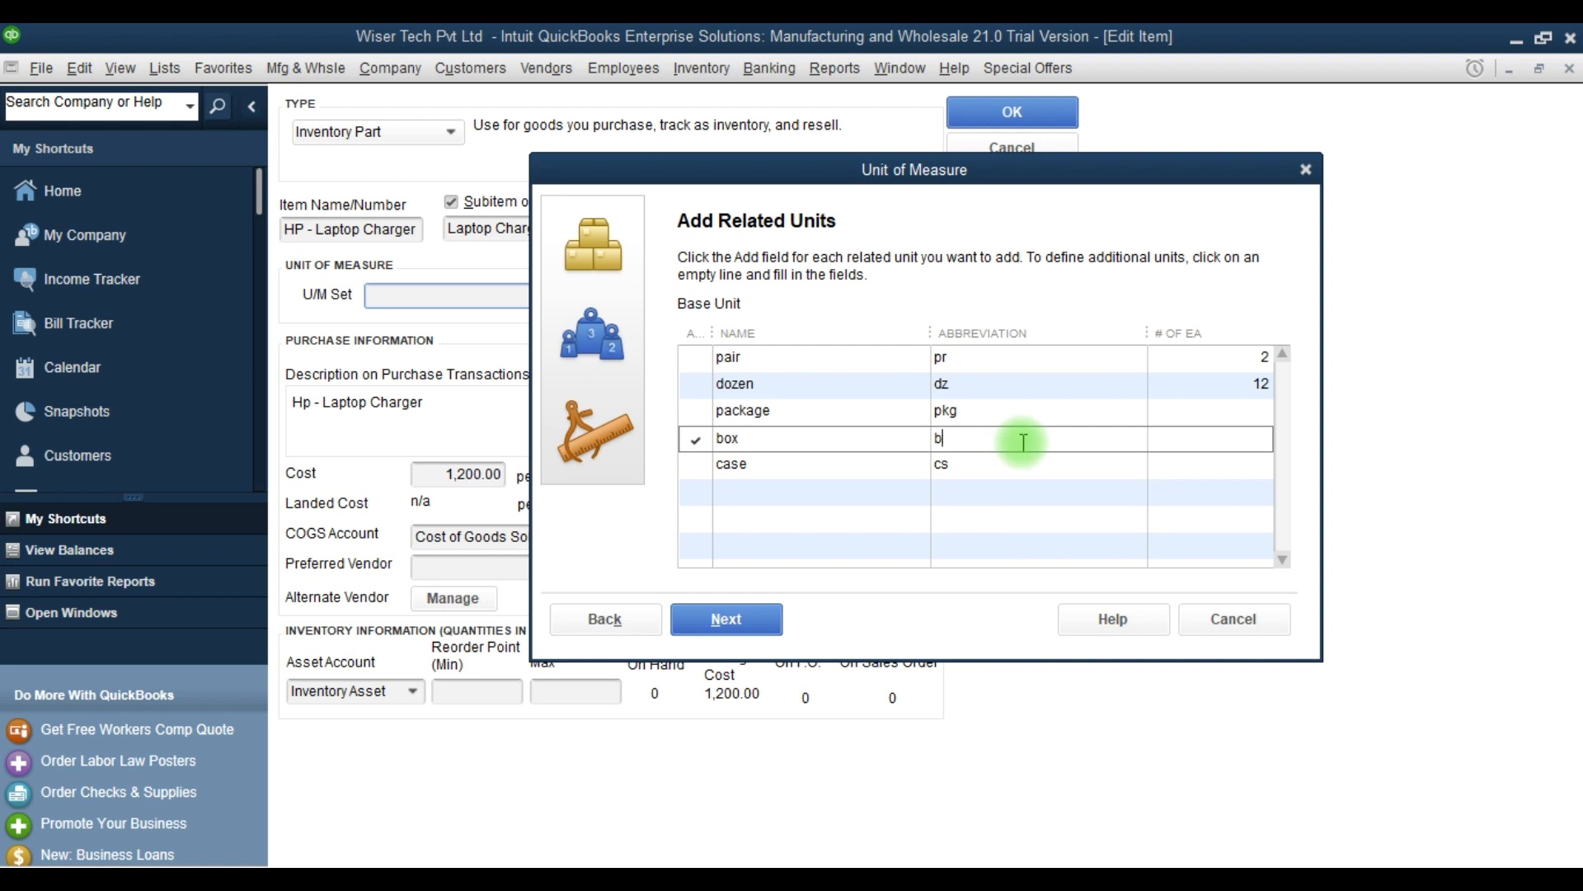
{"action": "type", "text": "x"}
{"action": "key", "text": "BackSpace"}
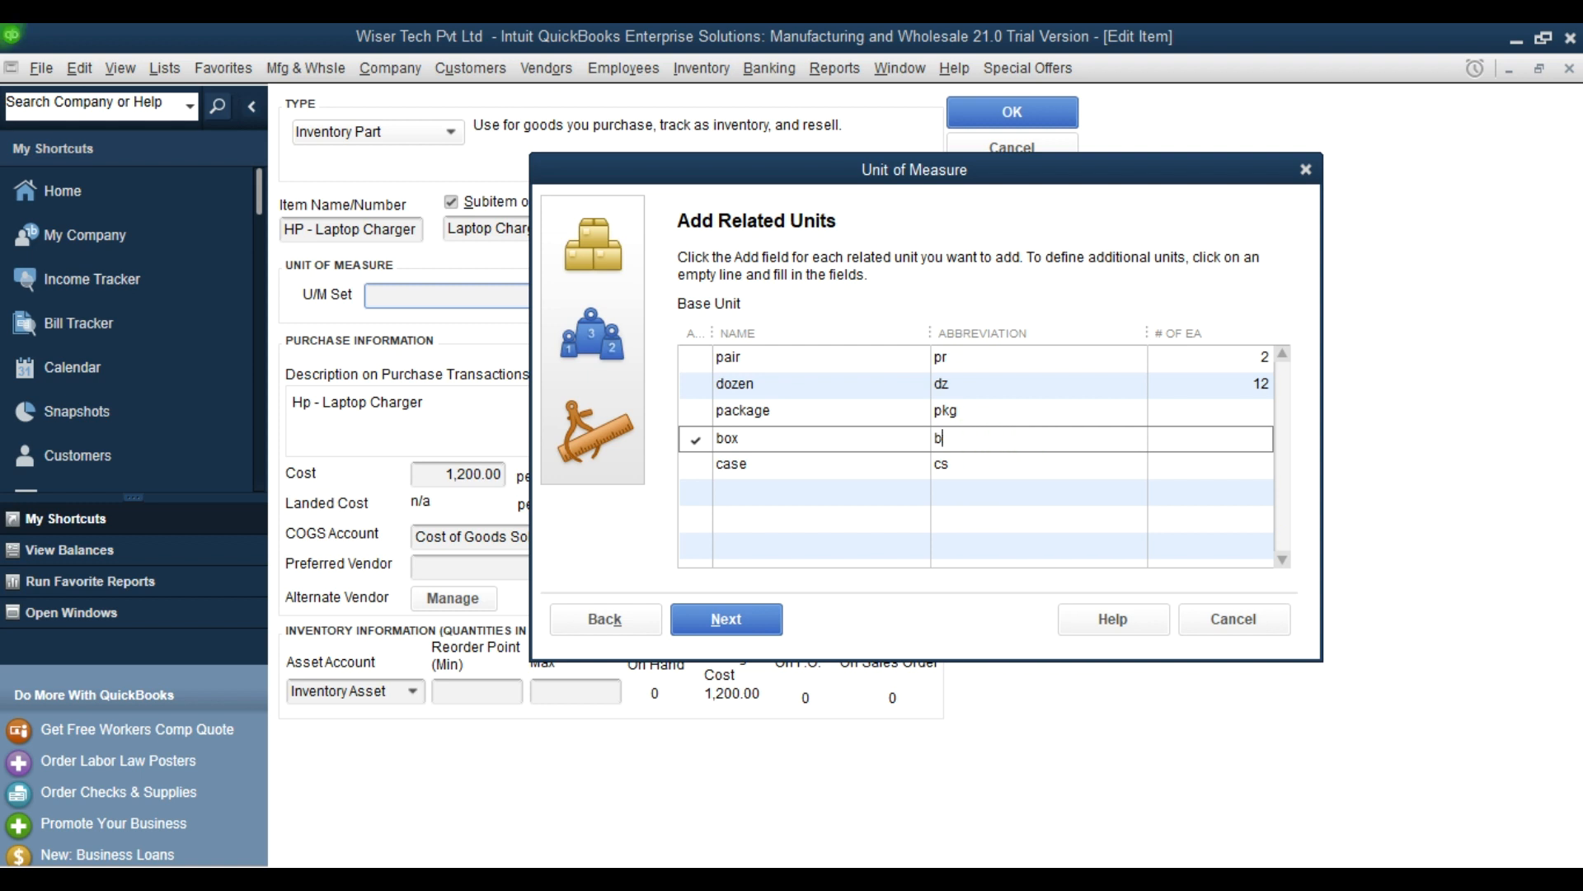
{"action": "type", "text": "ox"}
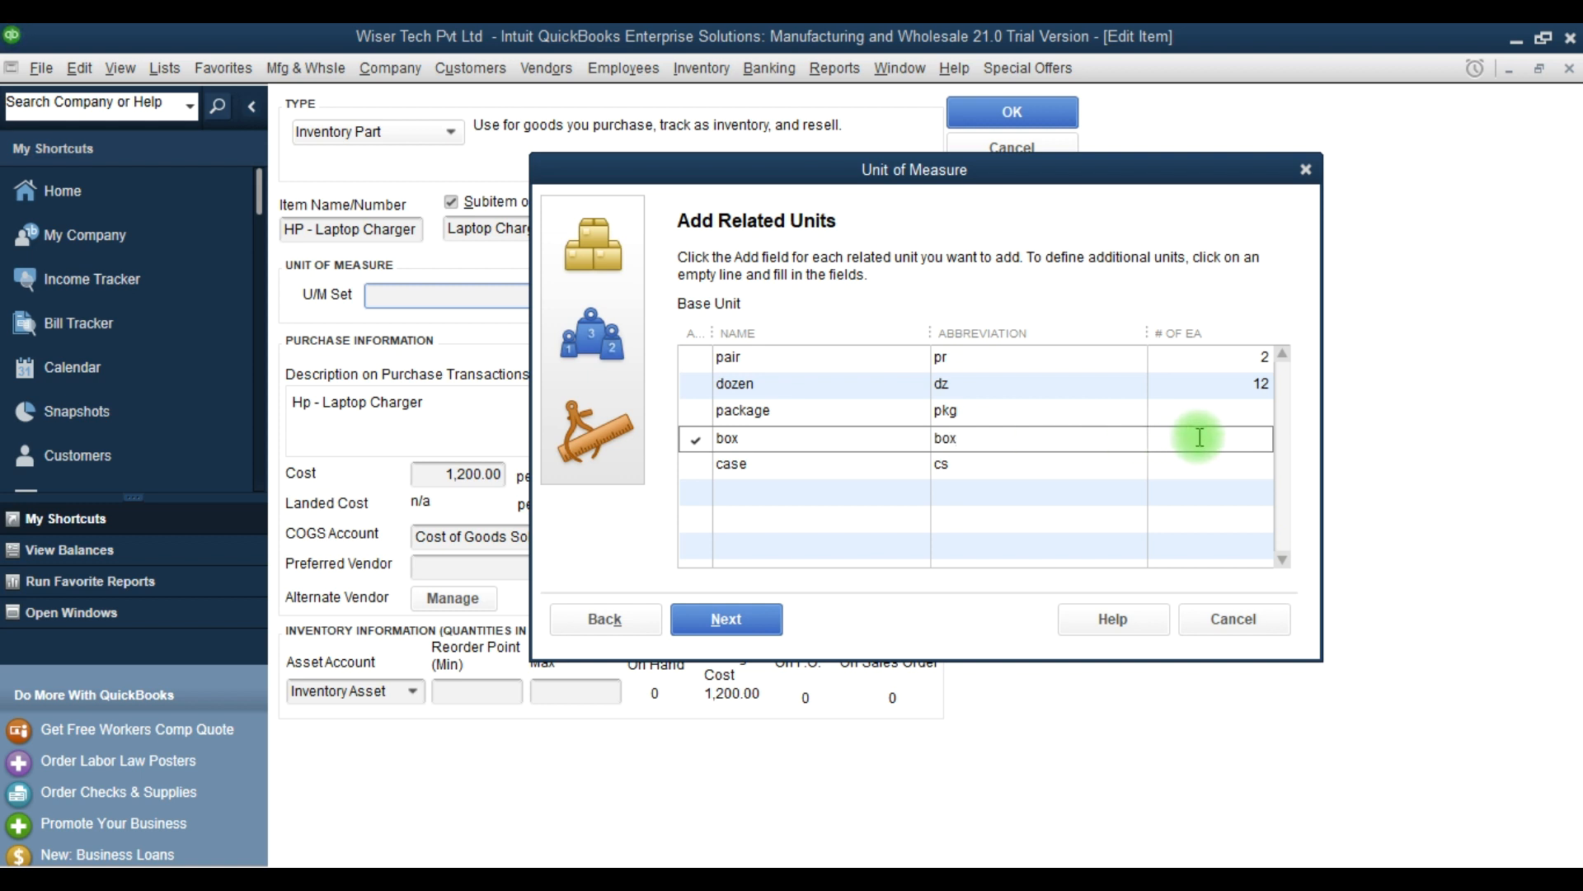
{"action": "left_click", "coordinate": [1200, 437]}
{"action": "type", "text": "10"}
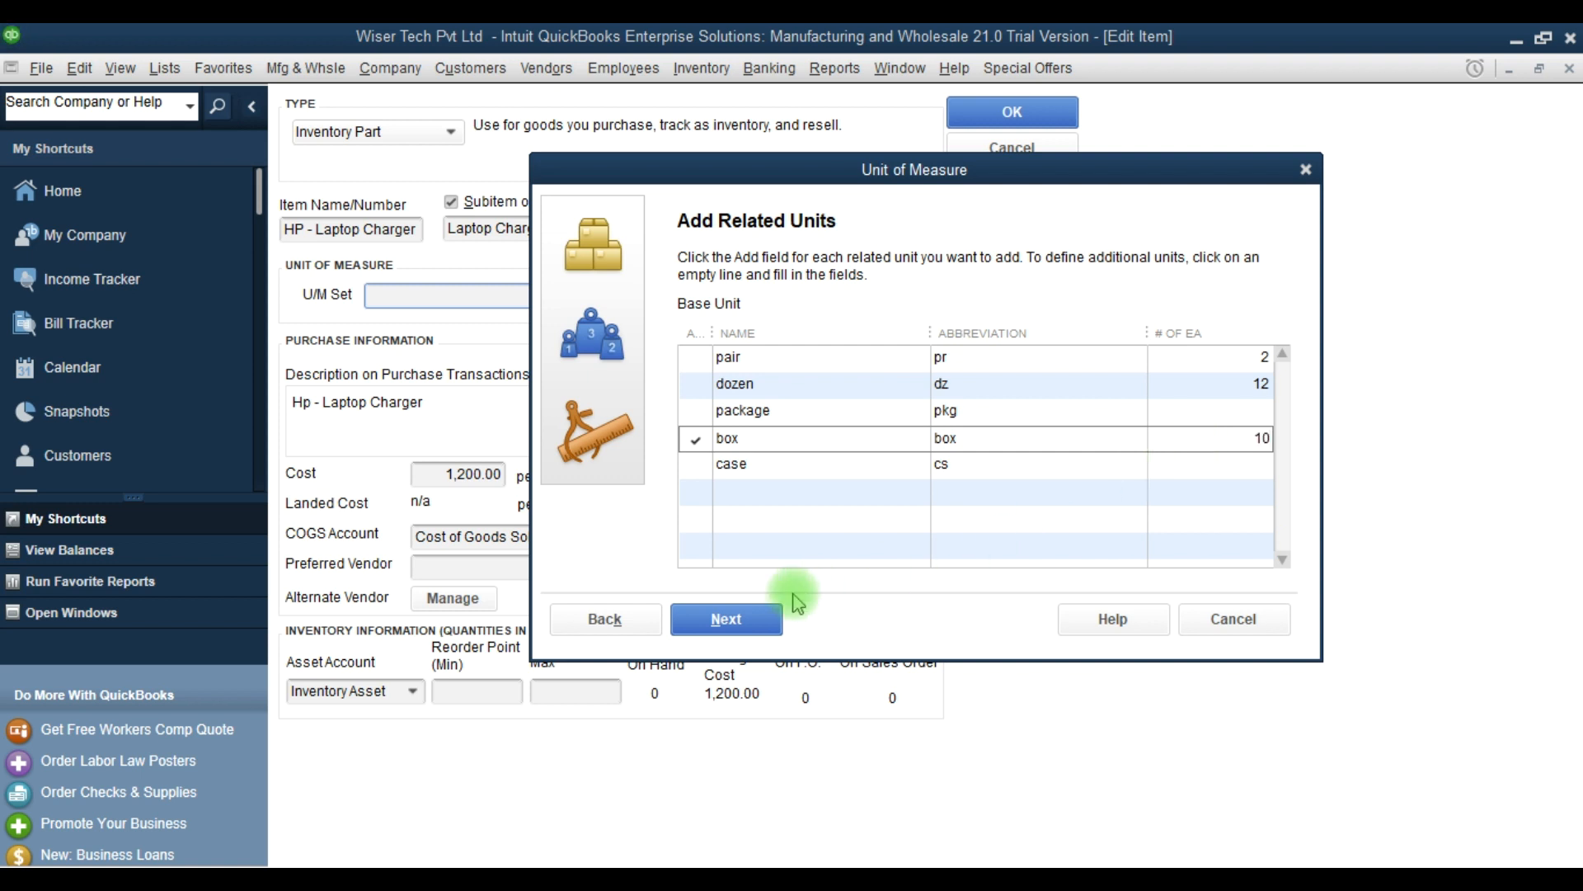
{"action": "left_click", "coordinate": [764, 624]}
{"action": "key", "text": "F9"}
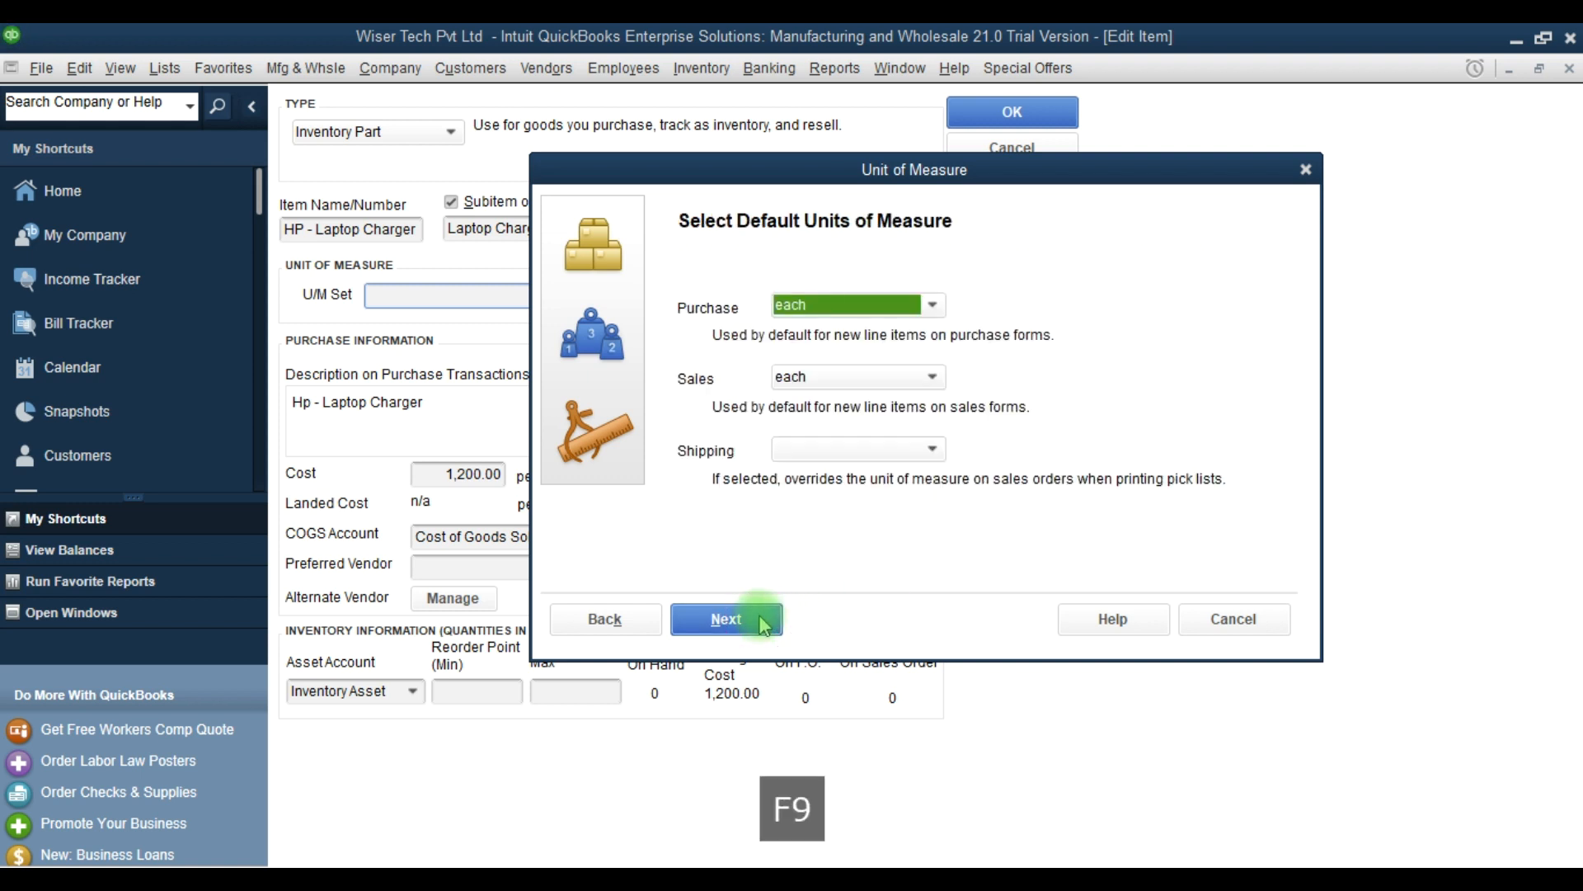
- Set the default units to box for purchases, each for sales and box for shipping, and finish the set as Count in each
{"action": "left_click", "coordinate": [935, 310]}
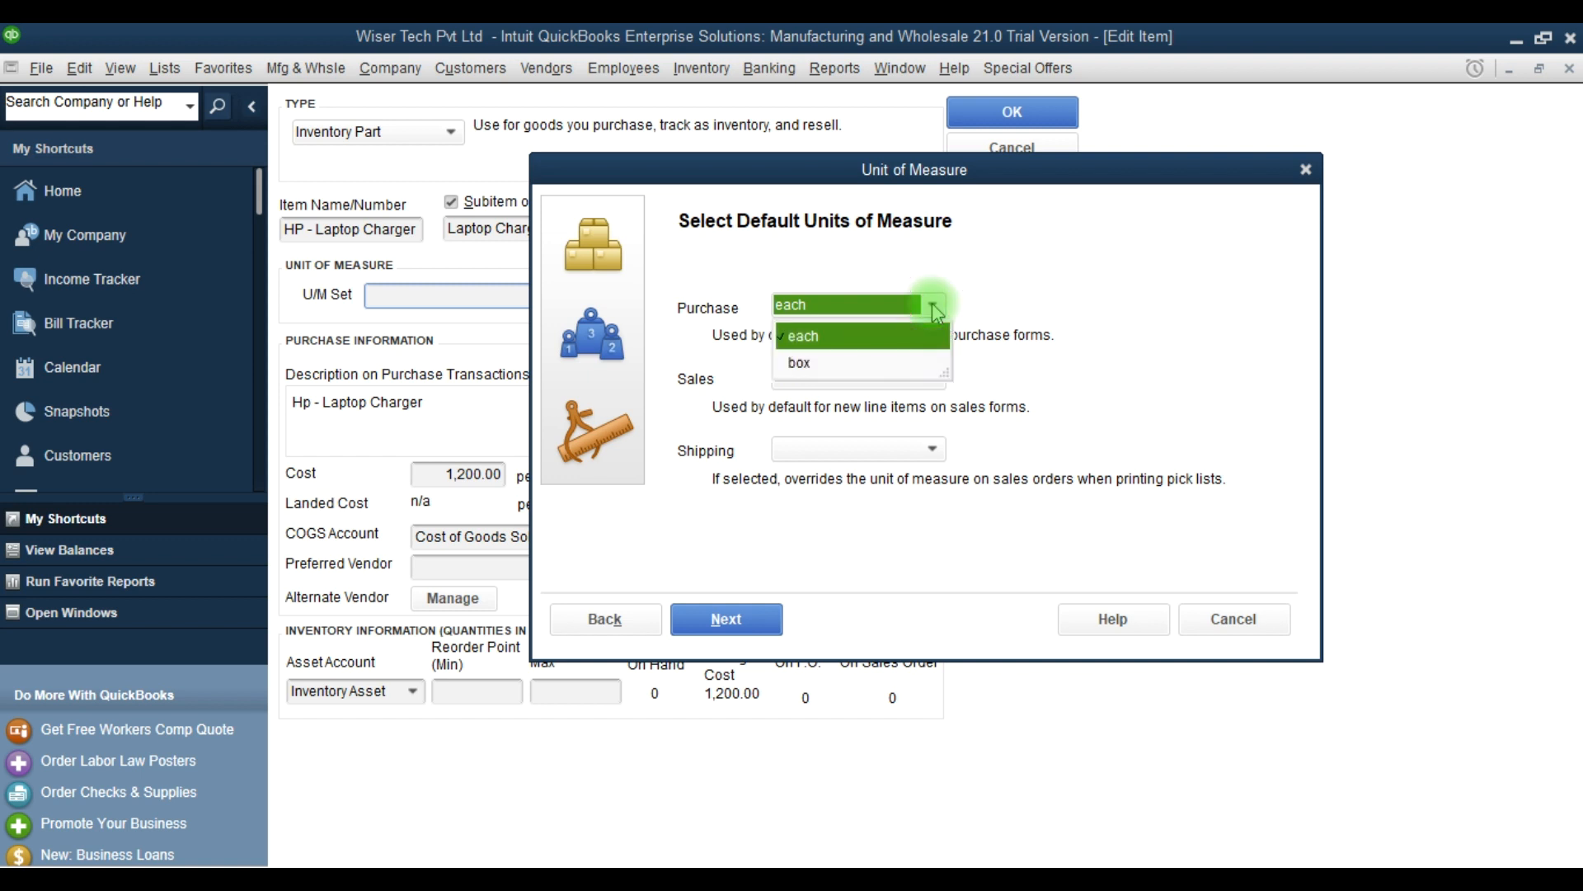
{"action": "left_click", "coordinate": [861, 359]}
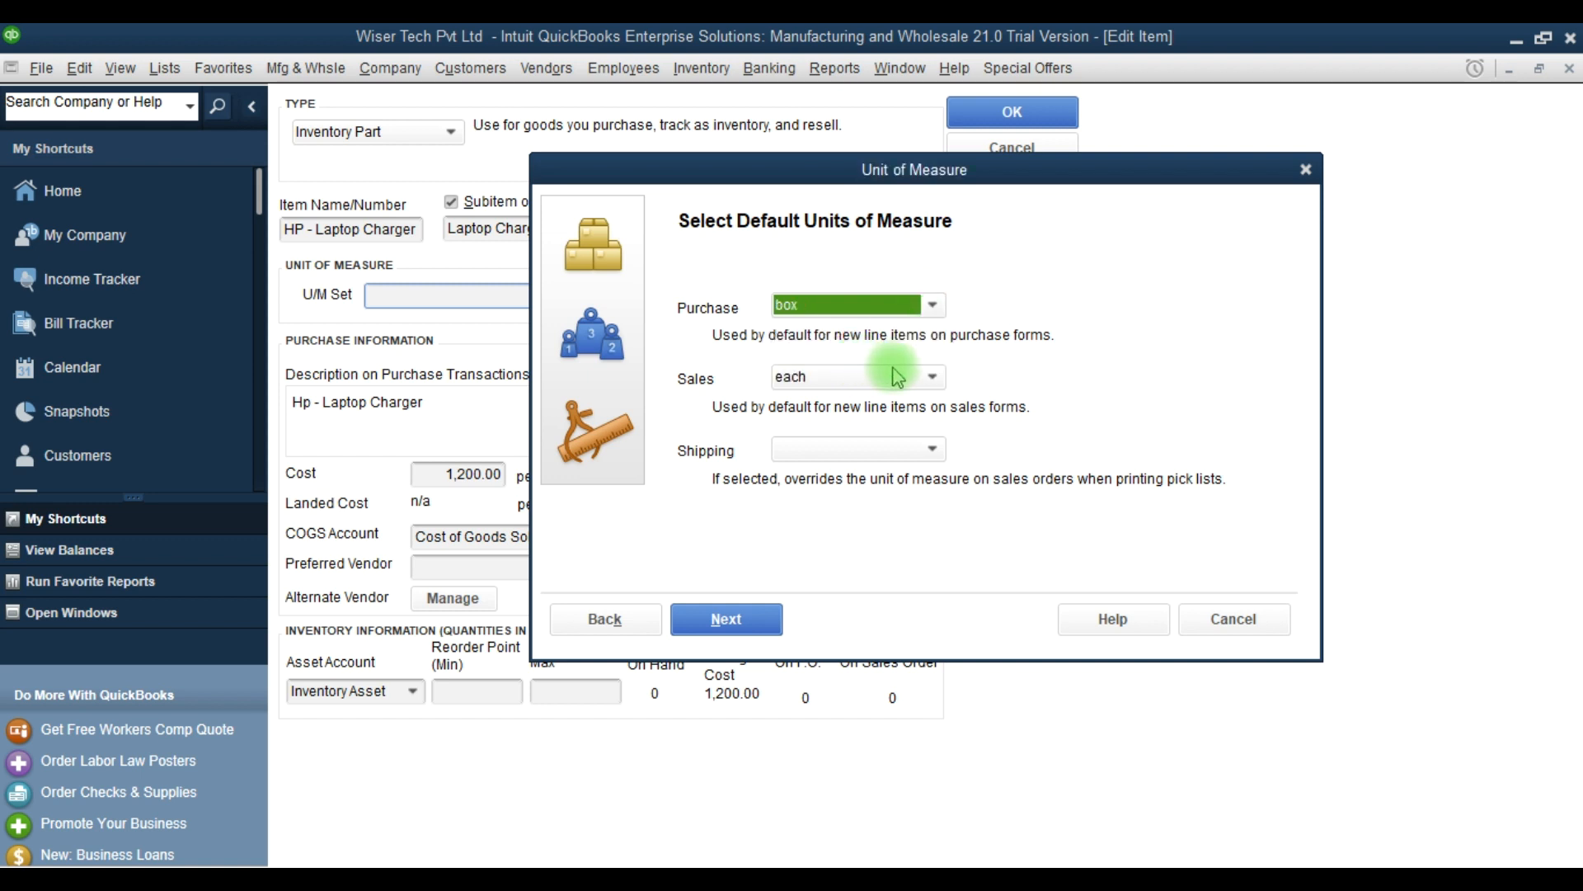
{"action": "left_click", "coordinate": [922, 376]}
{"action": "left_click", "coordinate": [923, 377]}
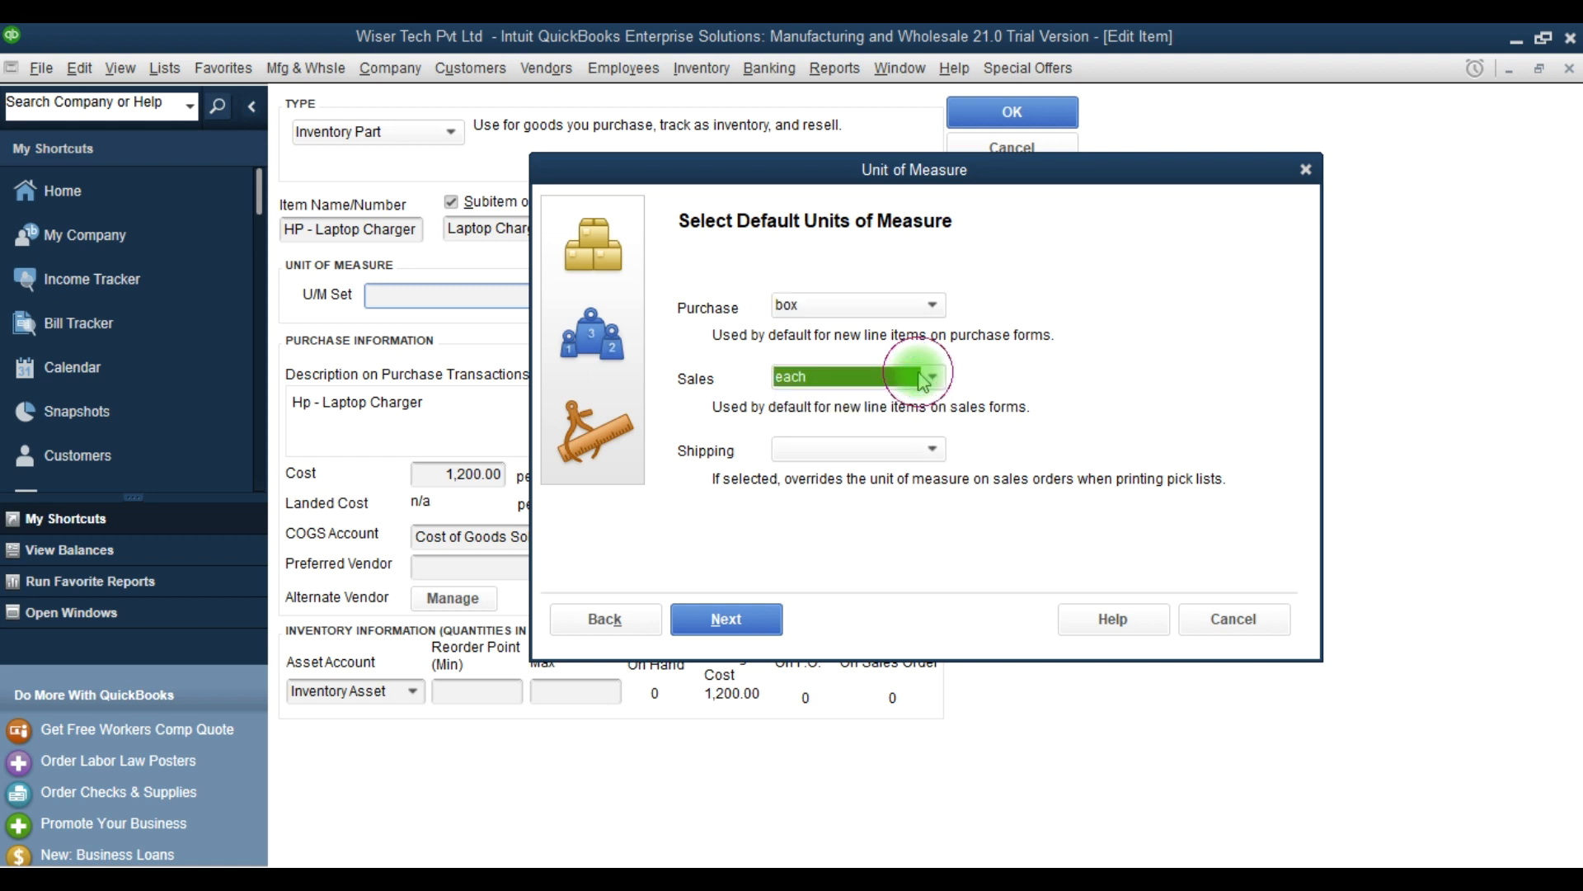
{"action": "left_click", "coordinate": [930, 449]}
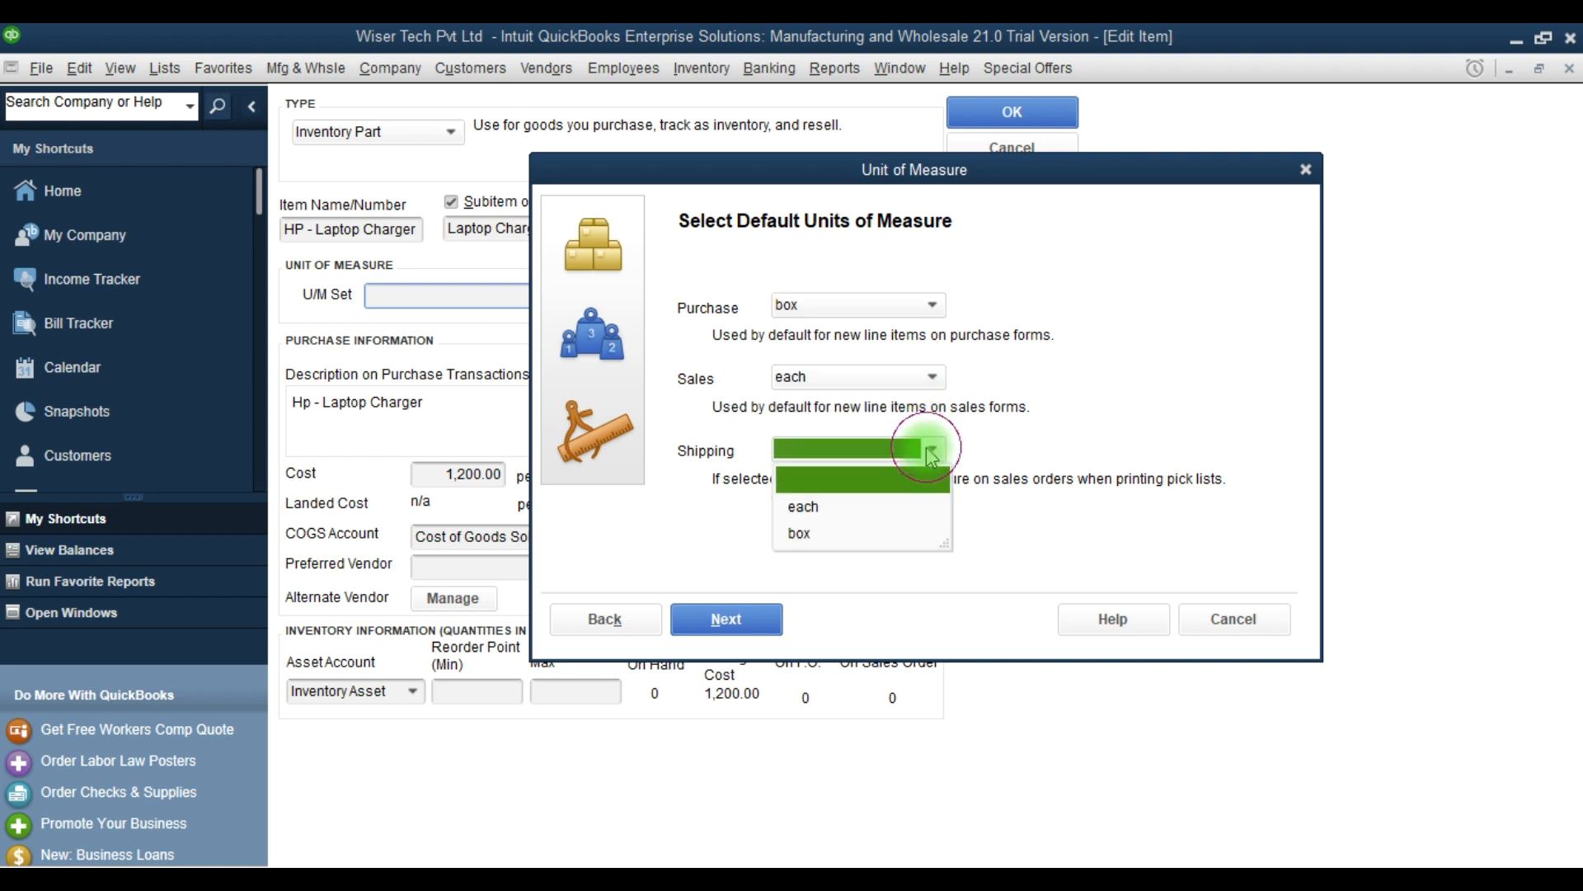
{"action": "left_click", "coordinate": [801, 533]}
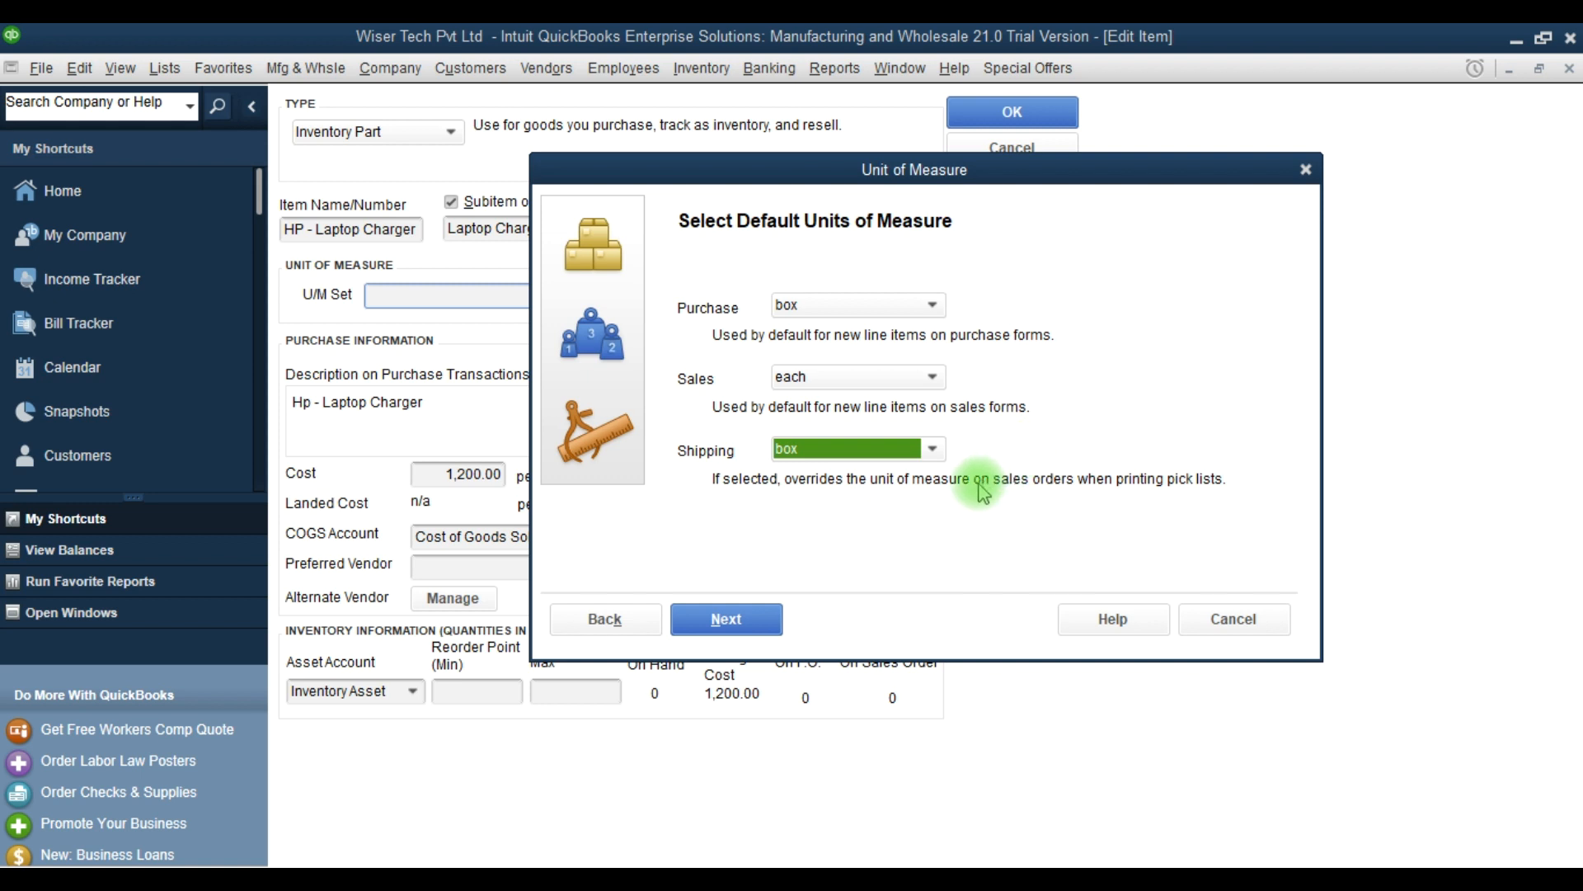
{"action": "left_click", "coordinate": [737, 631]}
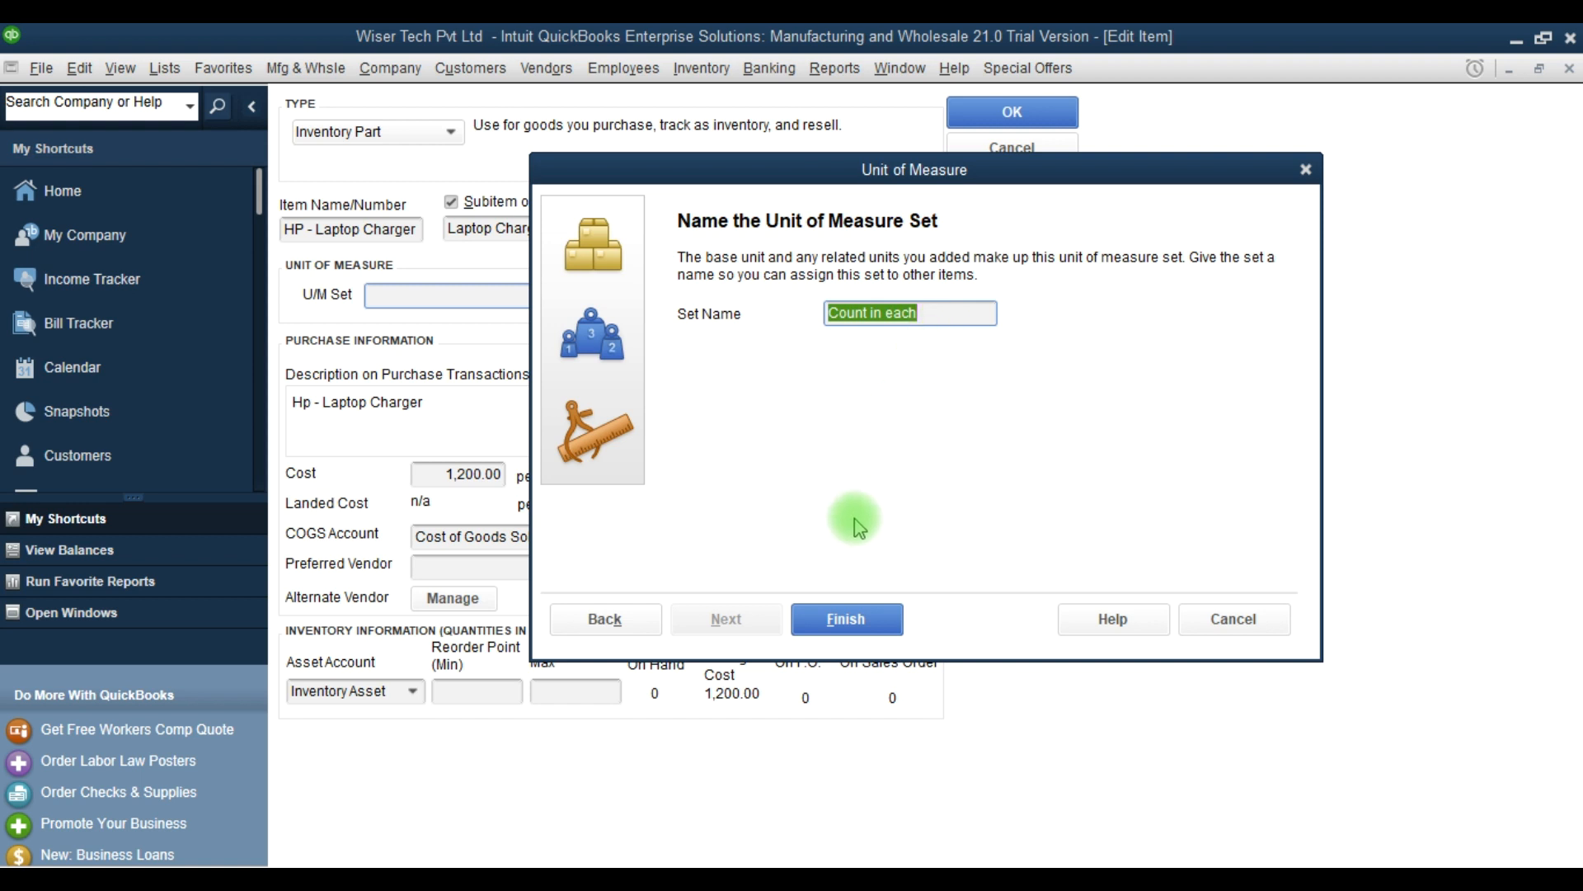
{"action": "left_click", "coordinate": [839, 625]}
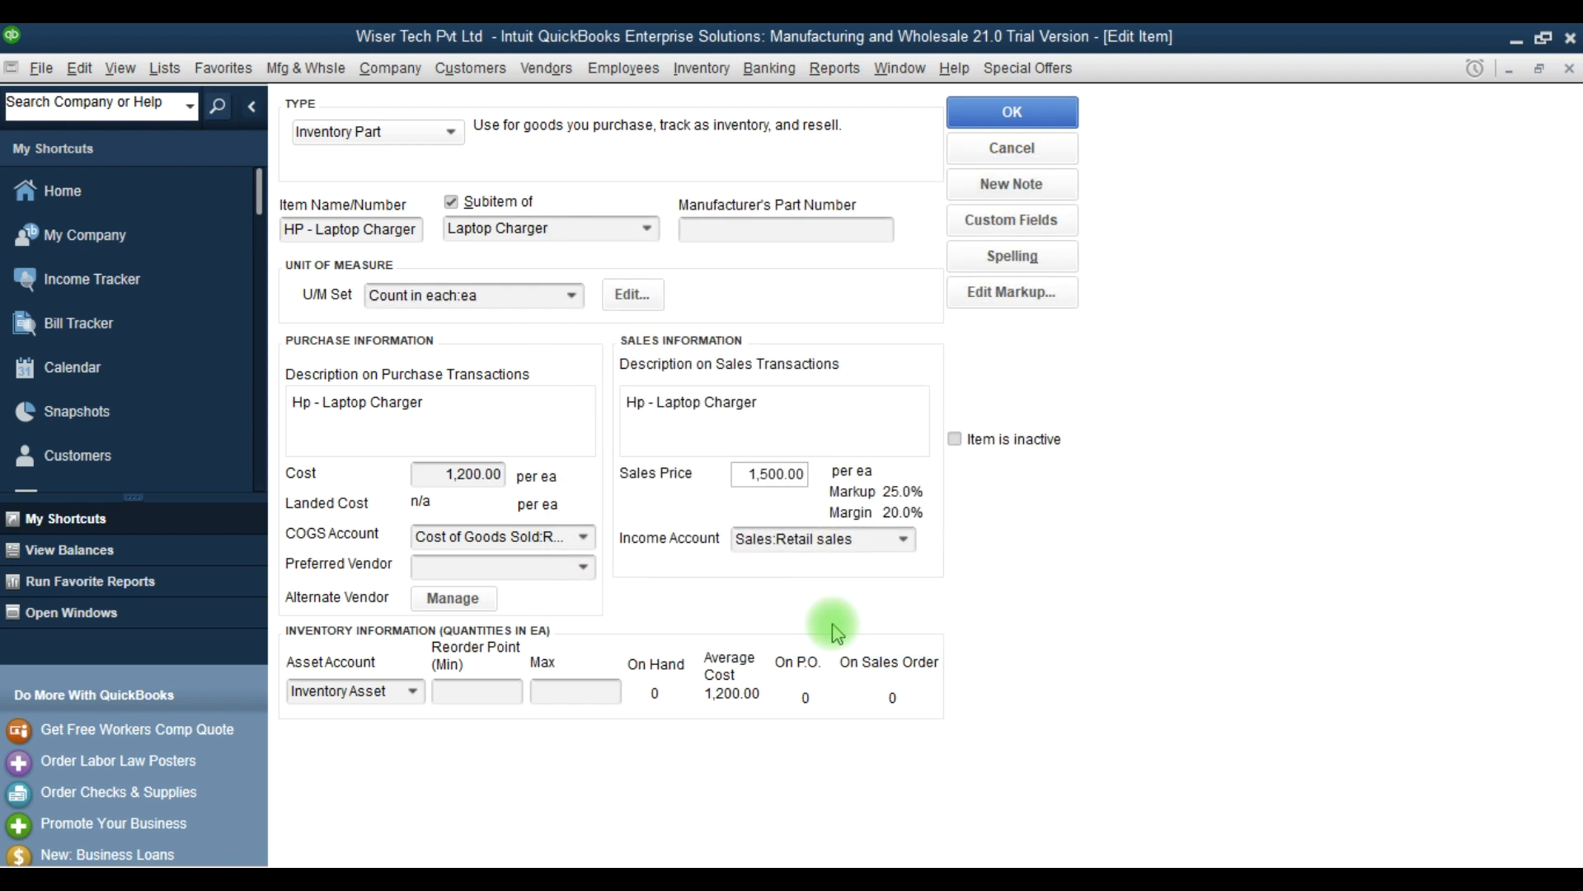
- Open the item's assigned U/M set for editing and rename it Count in Boxes
{"action": "left_click", "coordinate": [566, 301]}
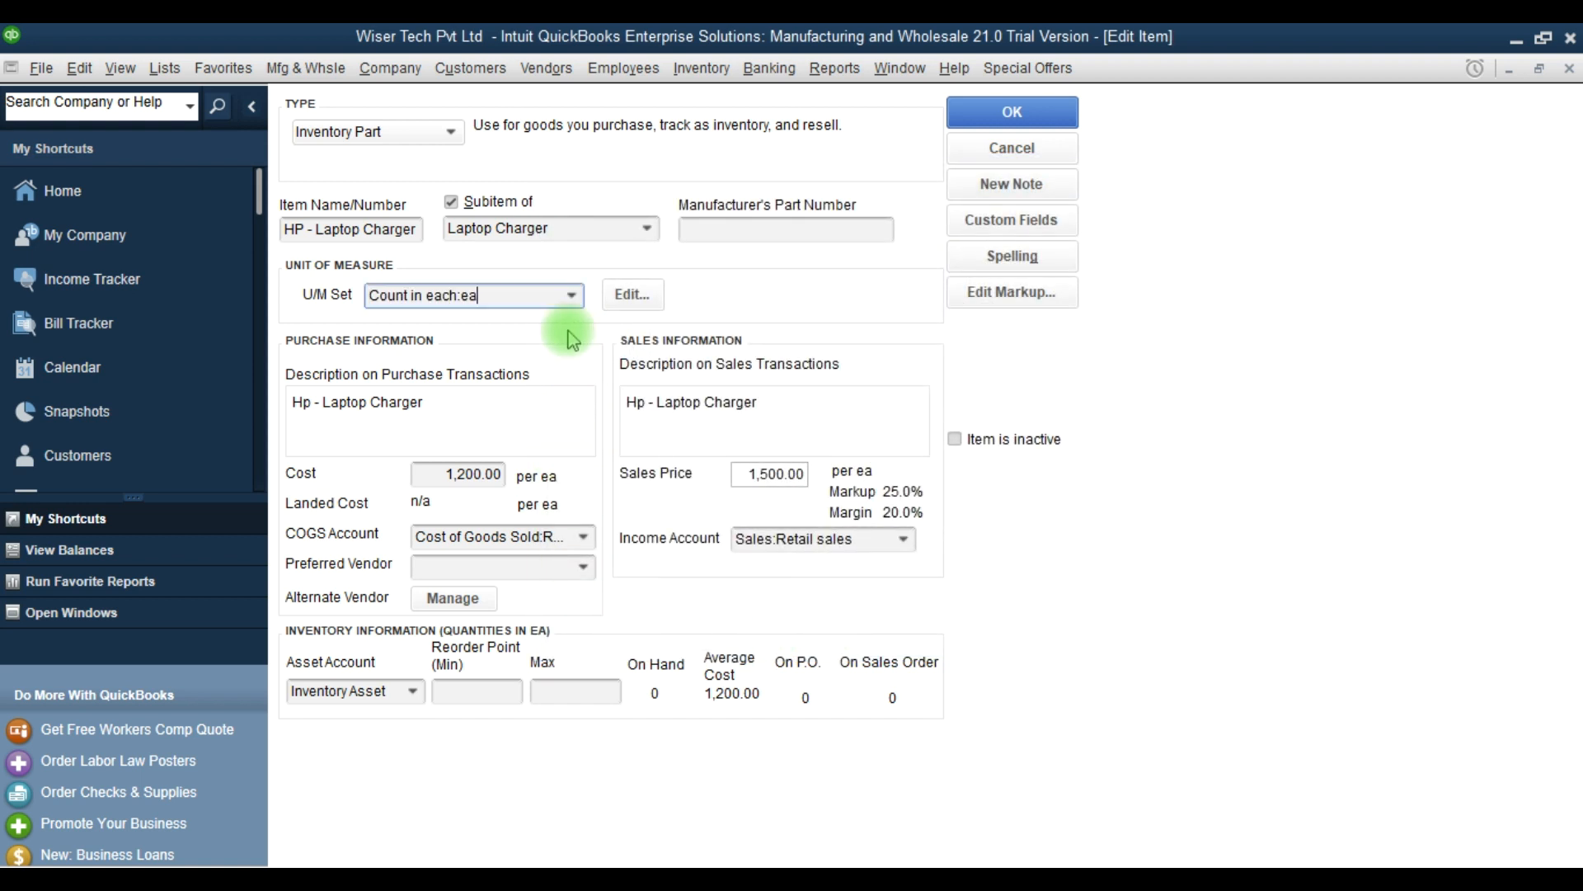
{"action": "key", "text": "F9"}
{"action": "left_click", "coordinate": [625, 304]}
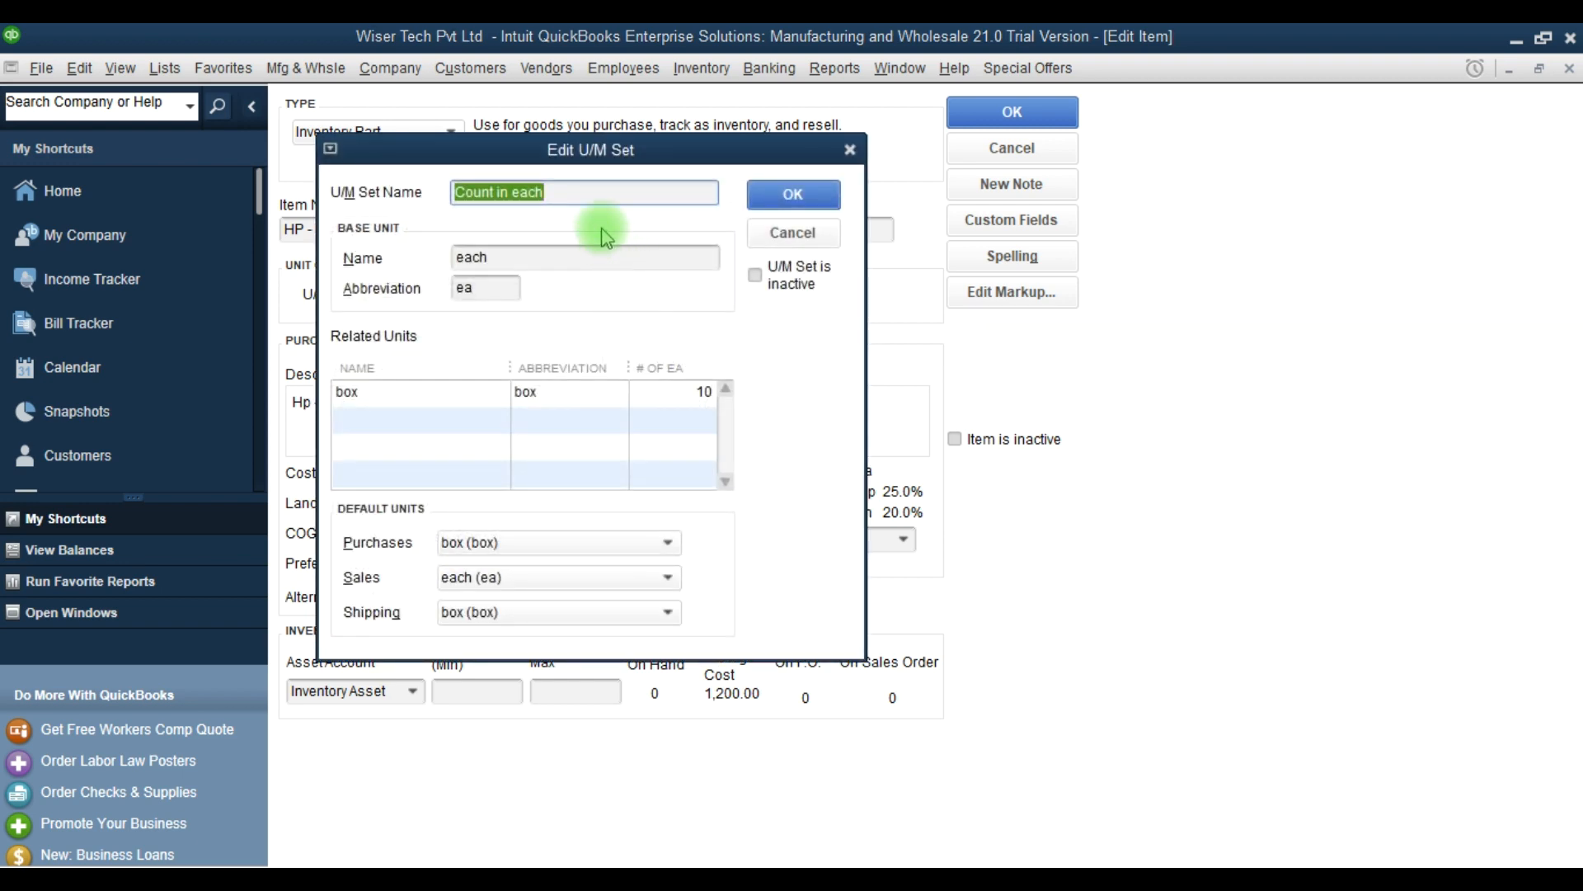
{"action": "left_click", "coordinate": [580, 192]}
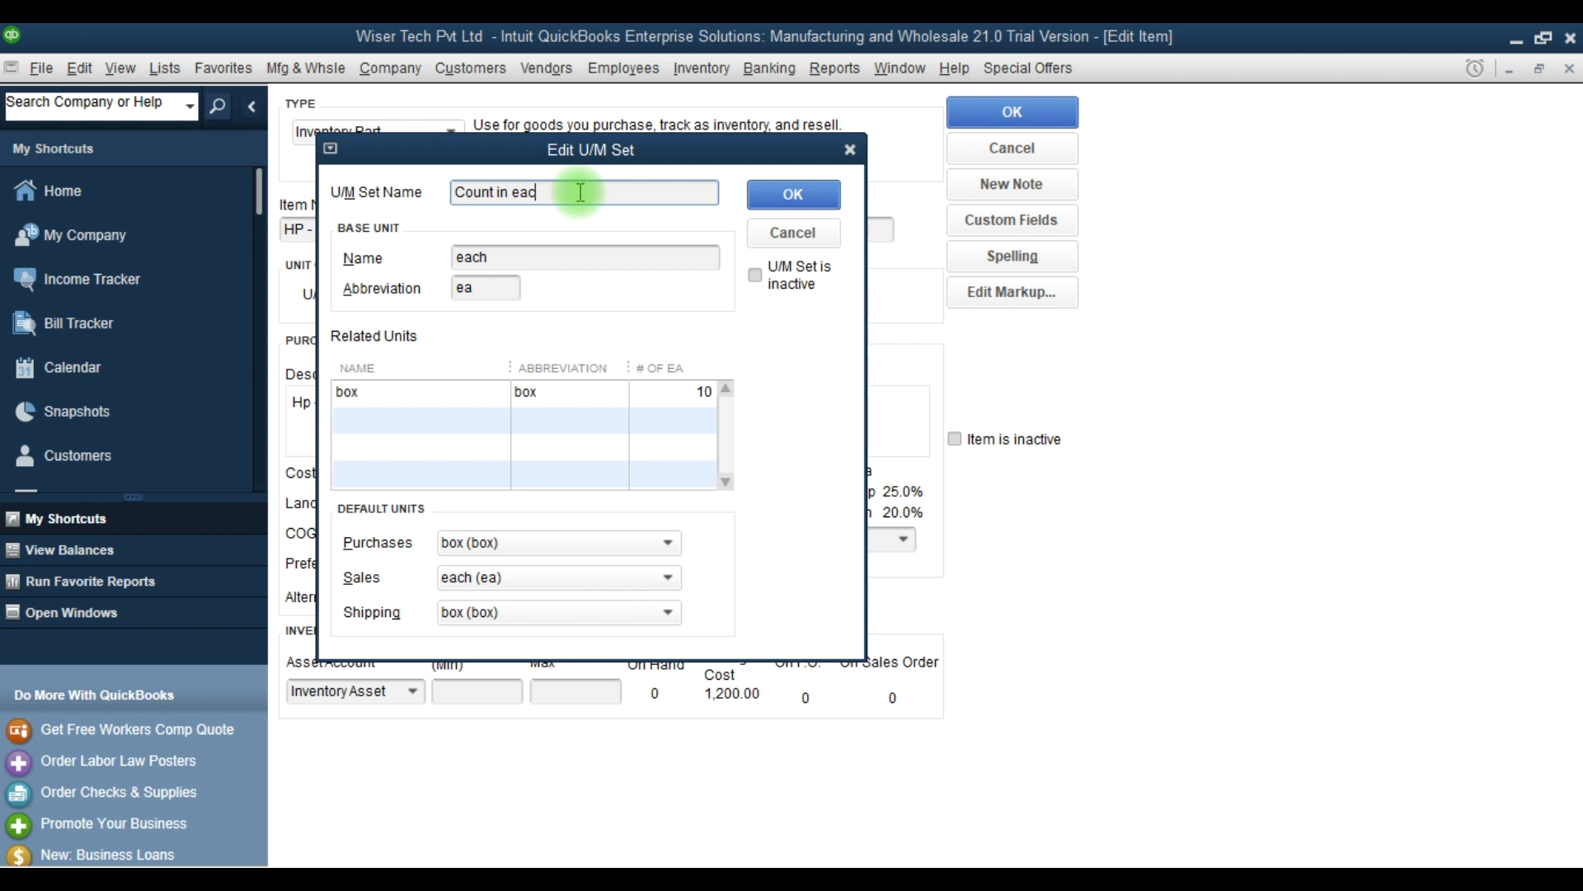
{"action": "key", "text": "BackSpace"}
{"action": "key", "text": "BackSpace"}
{"action": "key", "text": "BackSpace"}
{"action": "key", "text": "BackSpace"}
{"action": "key", "text": "BackSpace"}
{"action": "key", "text": "BackSpace"}
{"action": "key", "text": "BackSpace"}
{"action": "key", "text": "BackSpace"}
{"action": "key", "text": "BackSpace"}
{"action": "key", "text": "BackSpace"}
{"action": "key", "text": "BackSpace"}
{"action": "key", "text": "BackSpace"}
{"action": "type", "text": "C"}
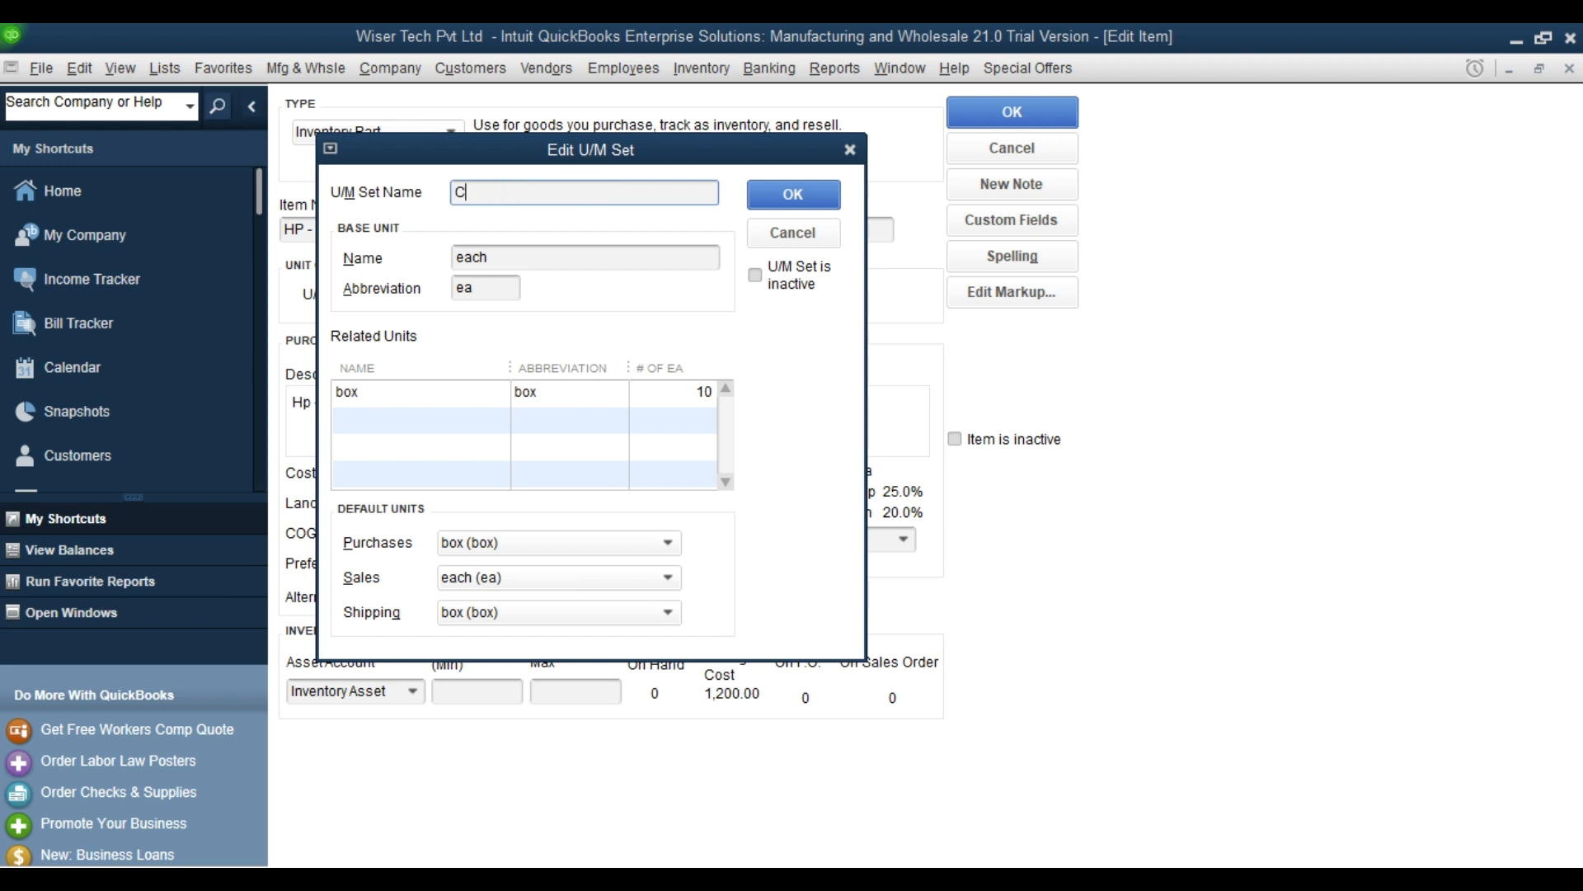
{"action": "type", "text": "ount in Boxes"}
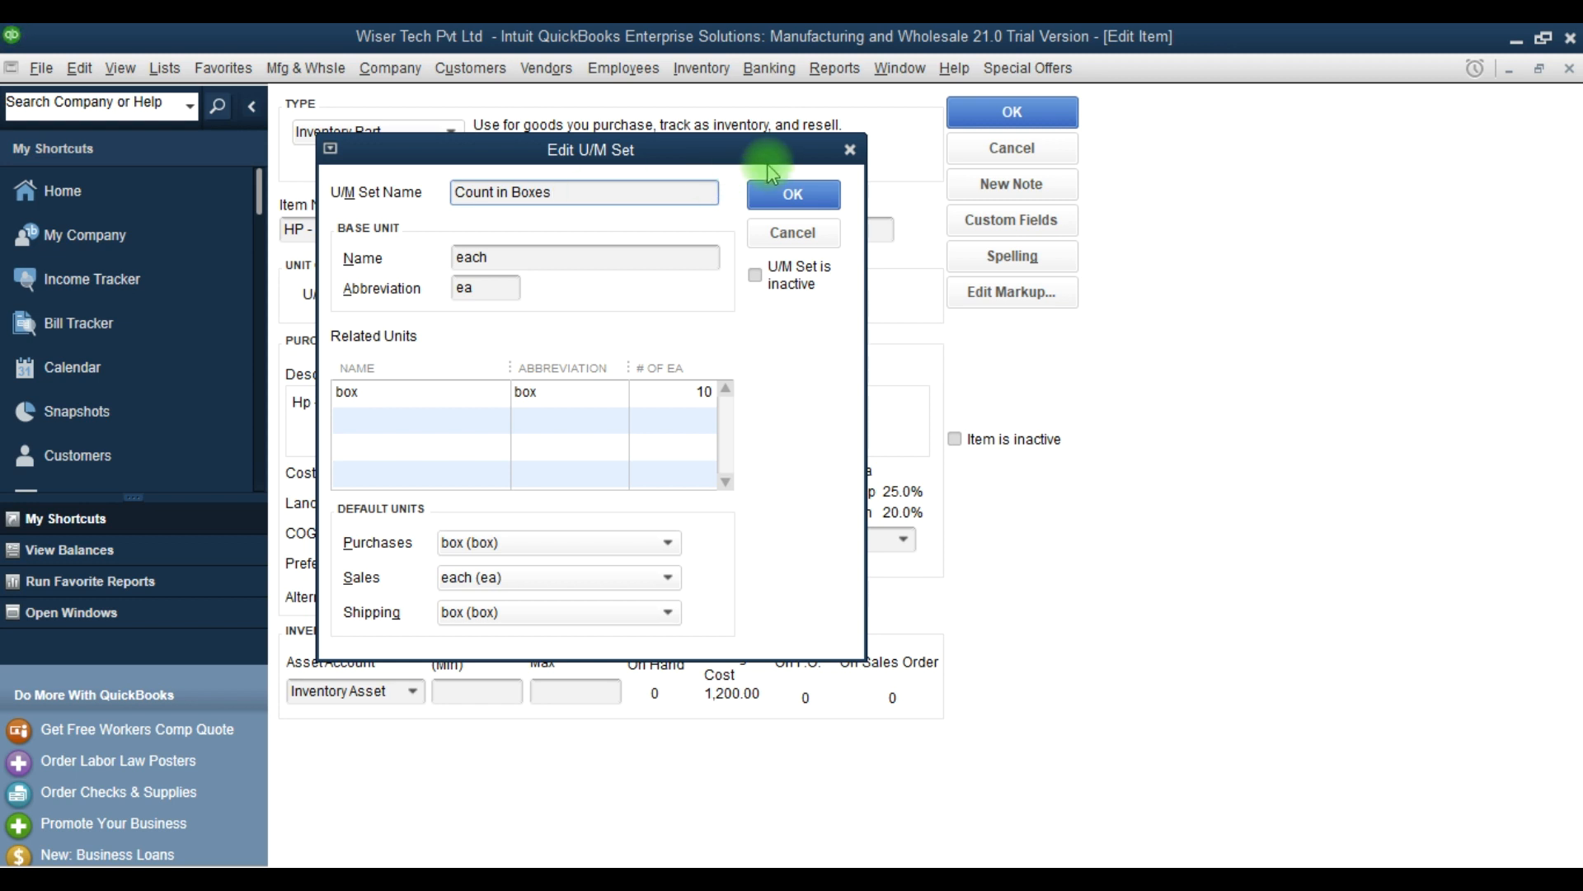
{"action": "left_click", "coordinate": [511, 269]}
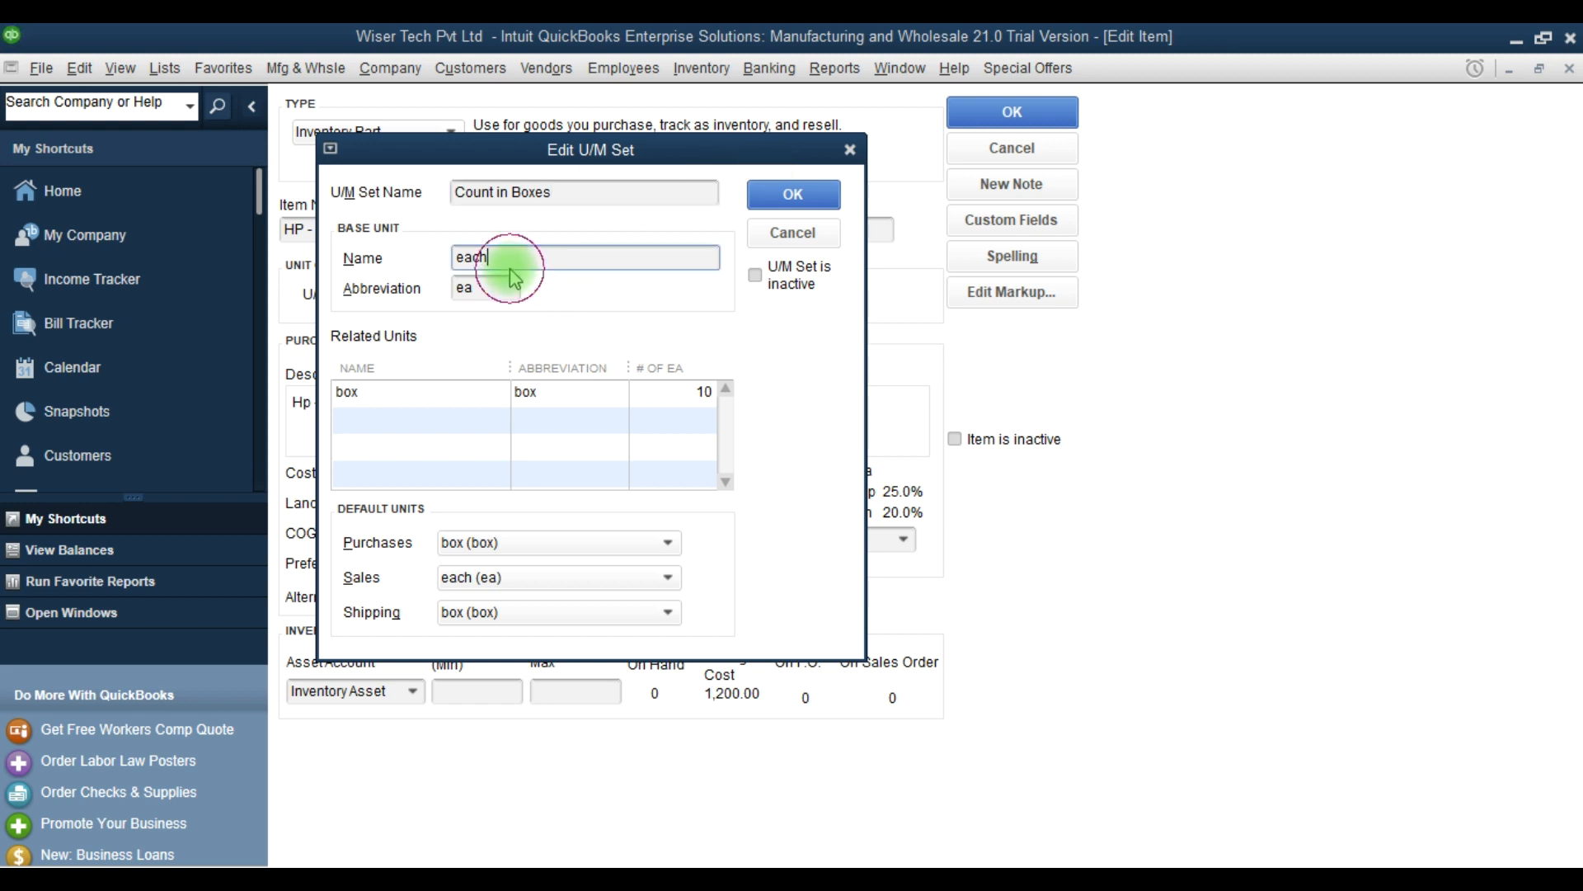